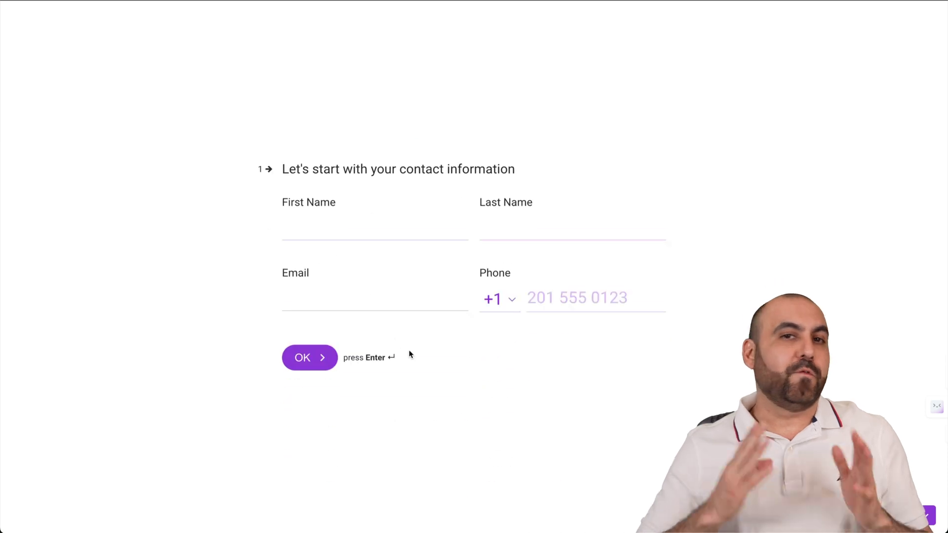
Fill in the contact fields with a test name, email address and phone number, then continue.
text(test)
click(572, 215)
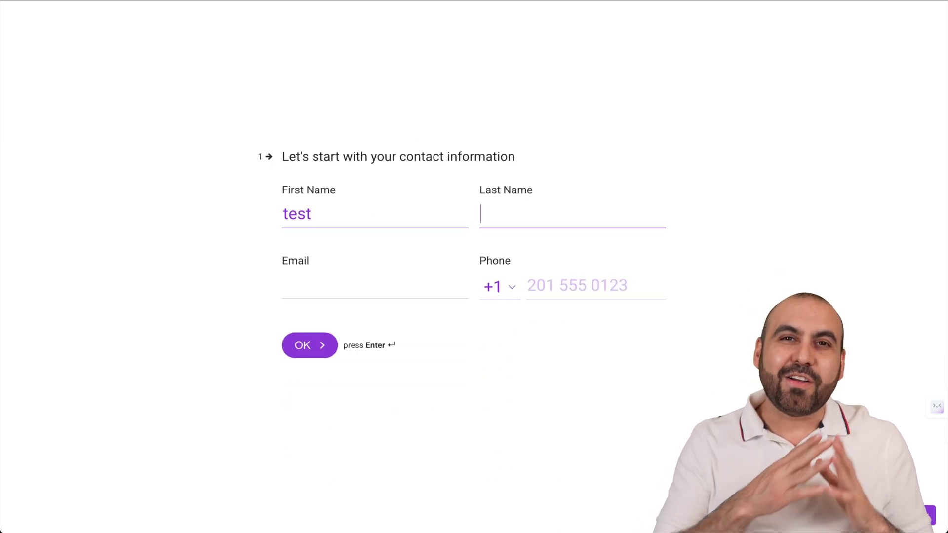
text(test)
click(296, 286)
text(test@)
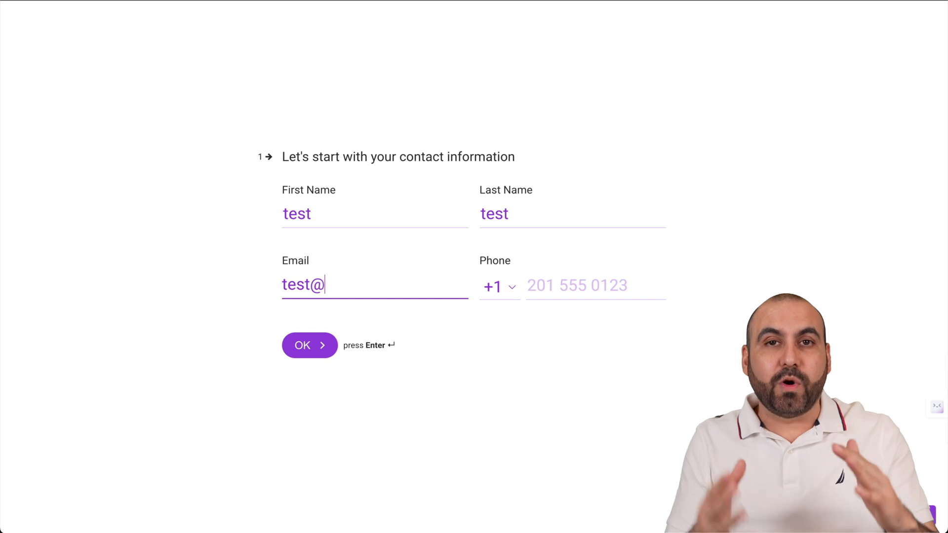
text(test.com)
key(Tab)
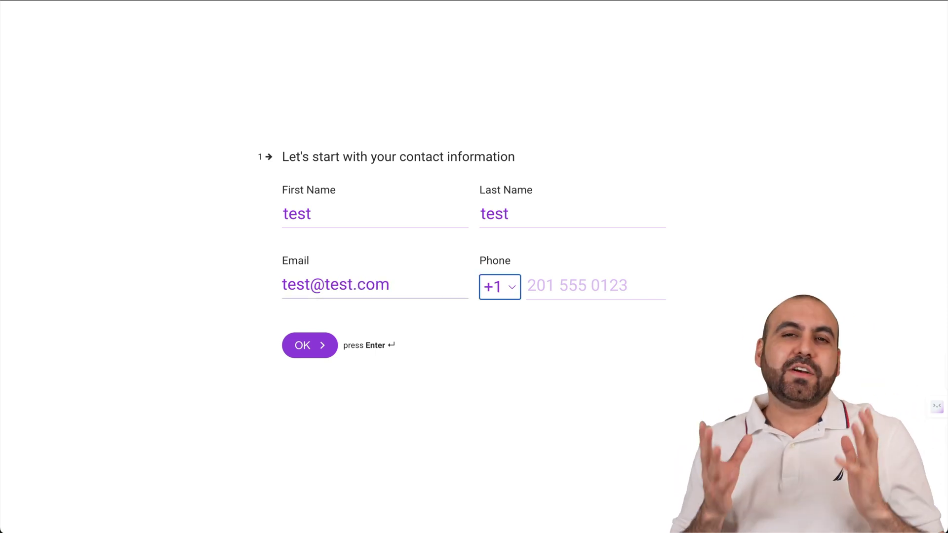
click(542, 284)
click(322, 342)
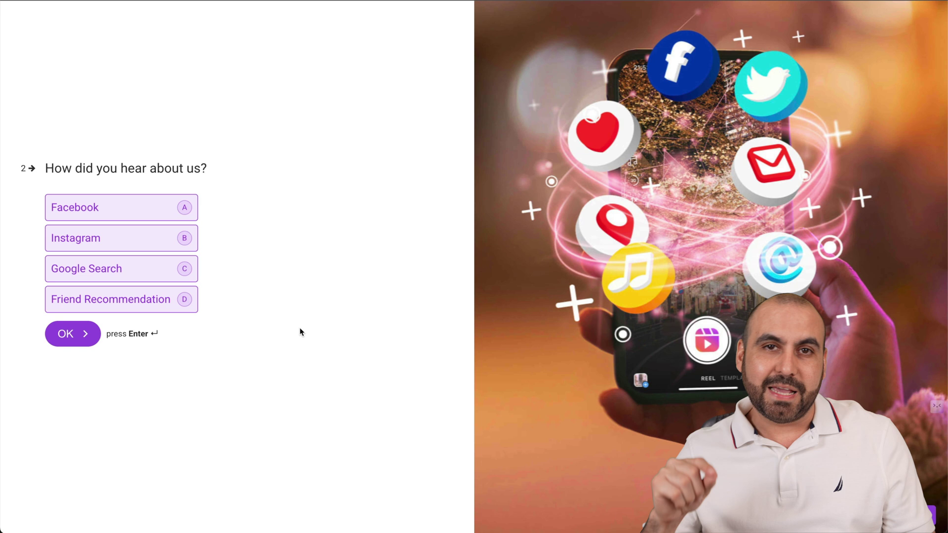
Answer Instagram, satisfaction 5, four stars, three hearts, five thumbs and 'testing', then submit.
click(168, 243)
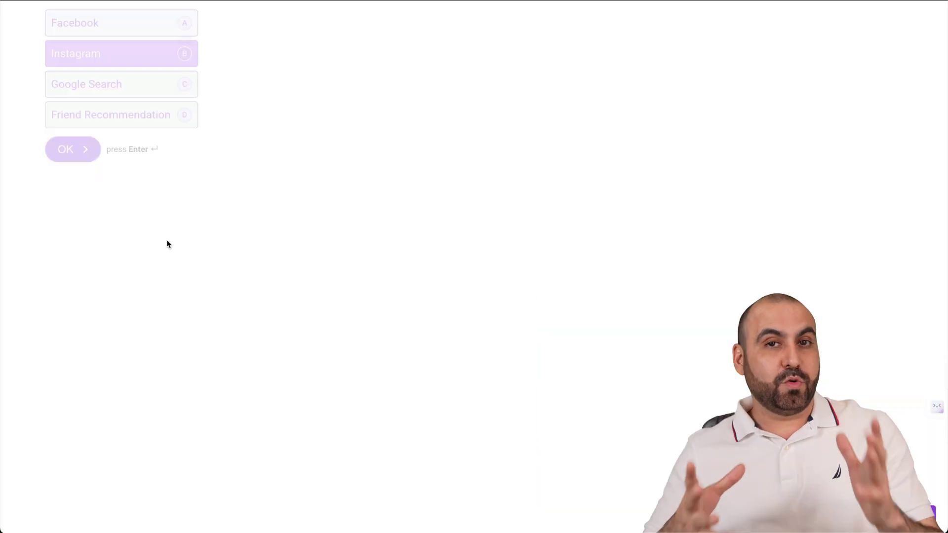
click(449, 236)
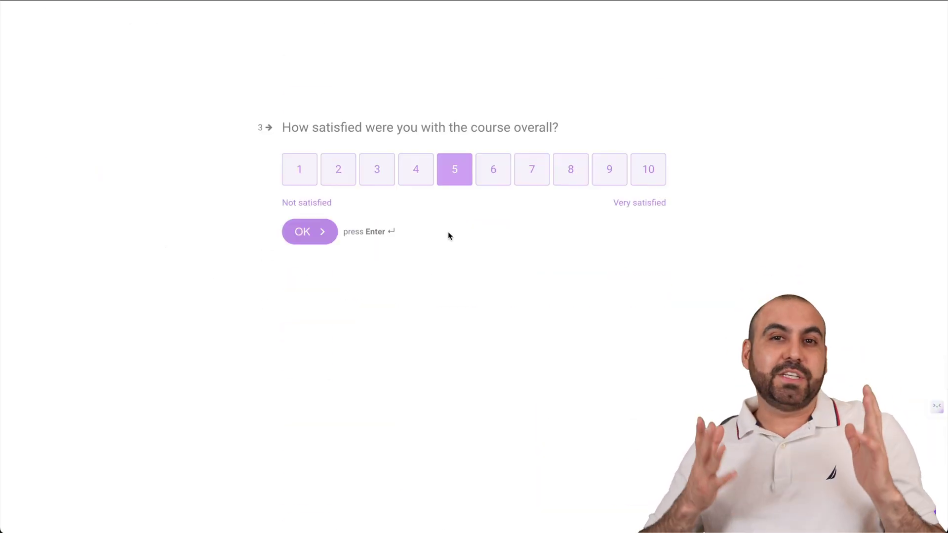
click(390, 261)
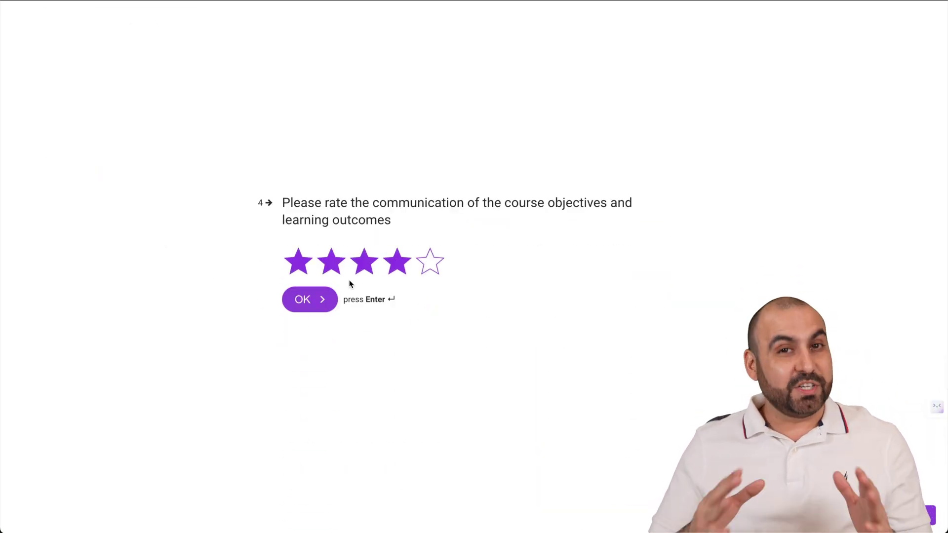
click(358, 260)
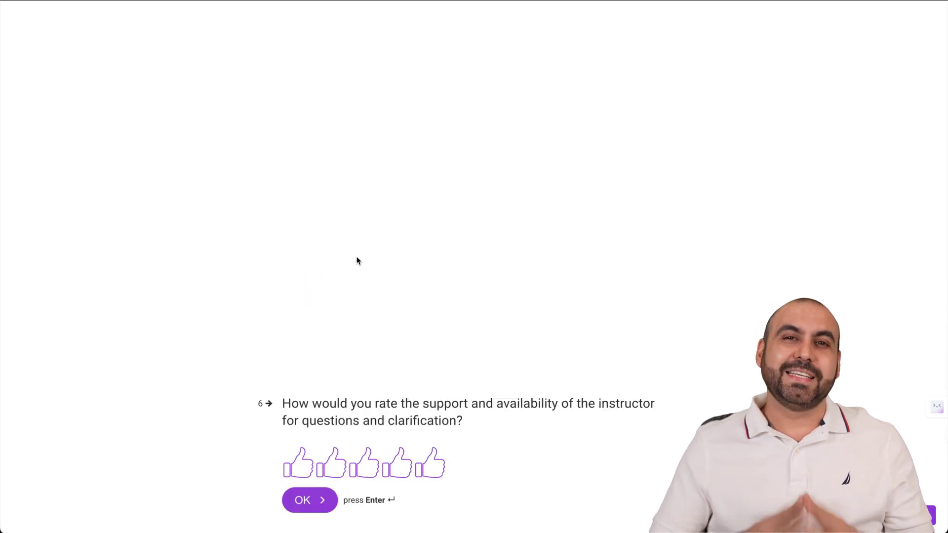
click(424, 266)
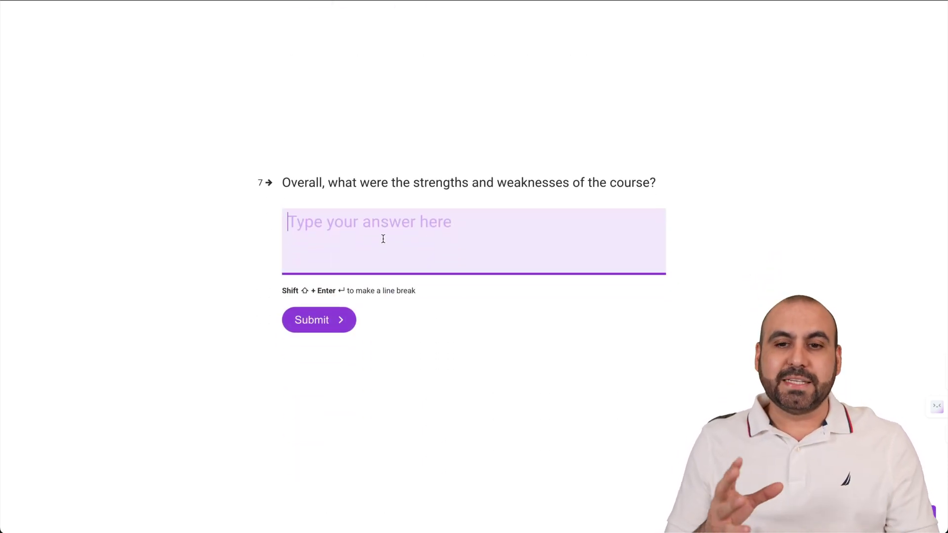
text(testing)
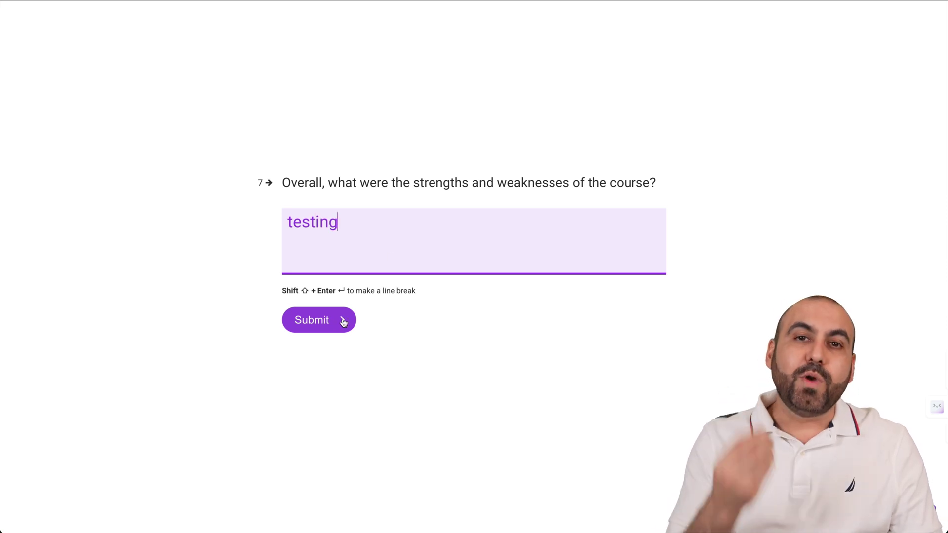
click(343, 322)
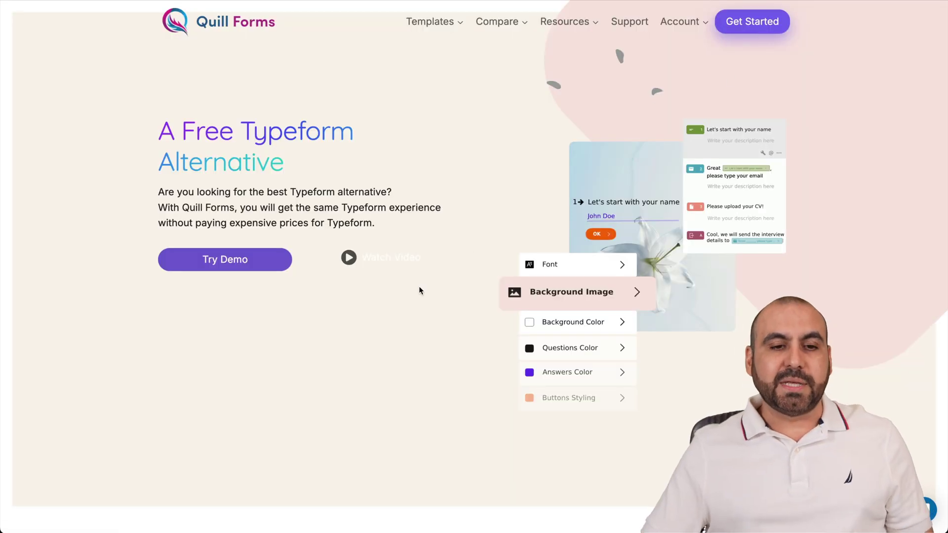
Scroll down the Quill Forms product website.
scroll(473, 368, down, 5)
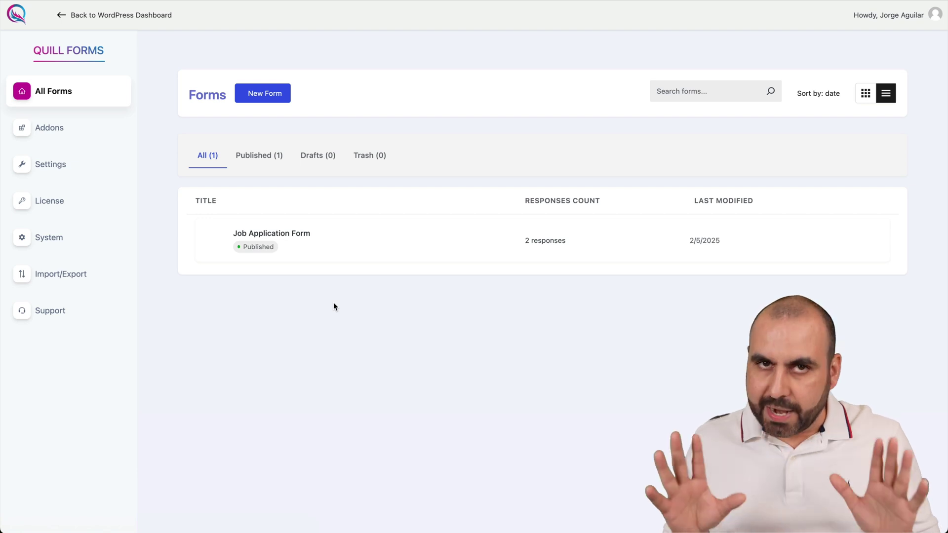
click(63, 129)
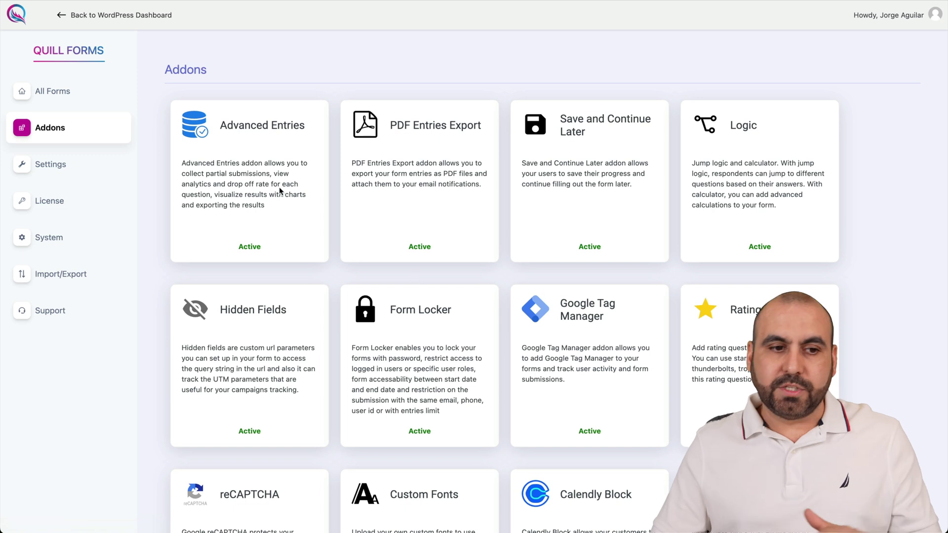
click(69, 97)
click(61, 13)
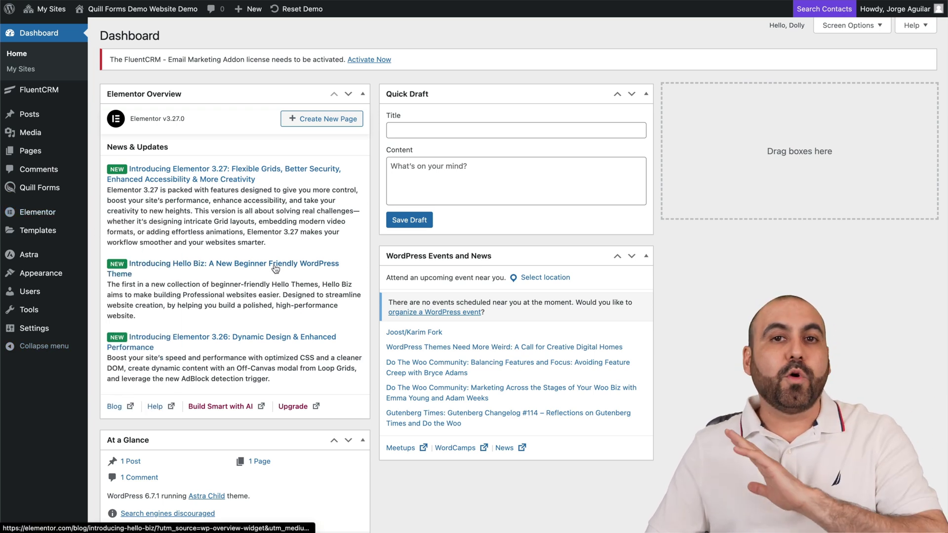
click(37, 189)
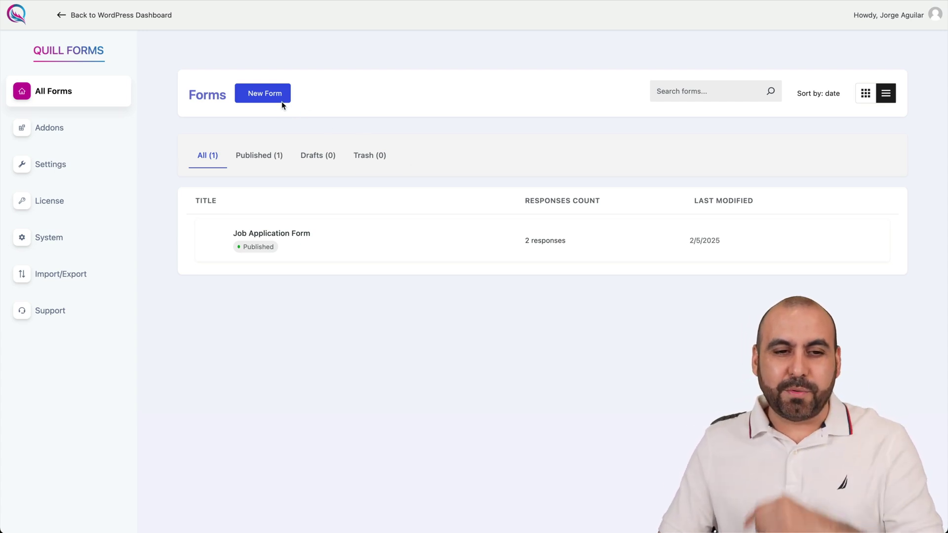
Start a new form from the Job Application Form template in the template gallery.
click(265, 99)
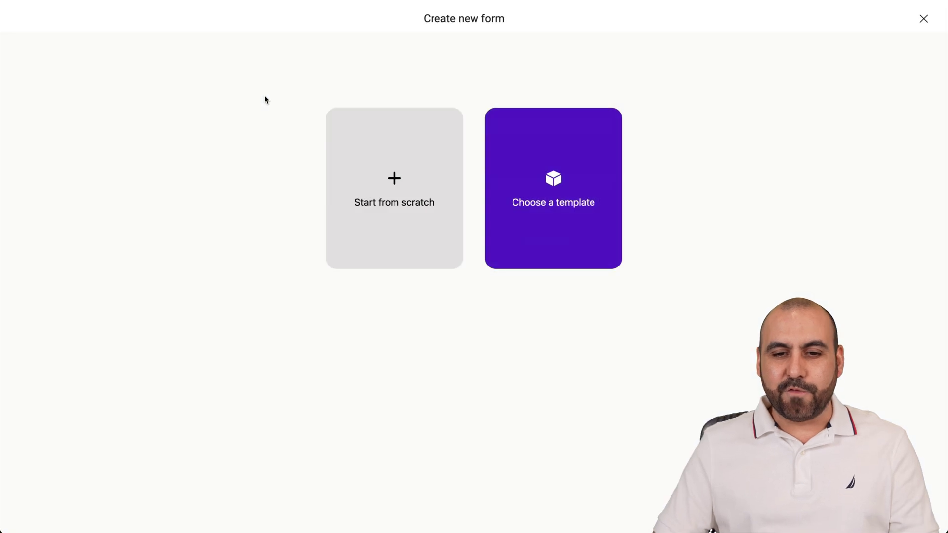
click(570, 192)
scroll(526, 345, down, 3)
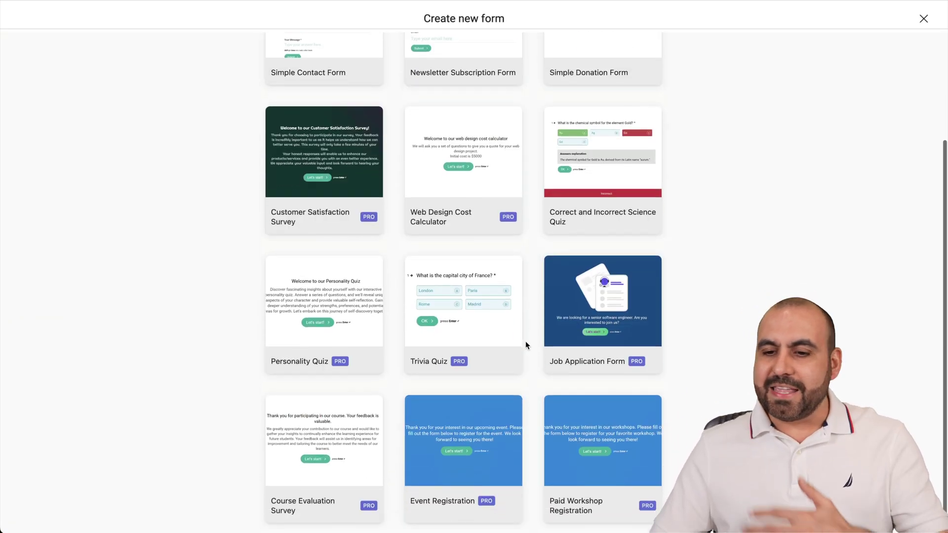
scroll(526, 345, up, 3)
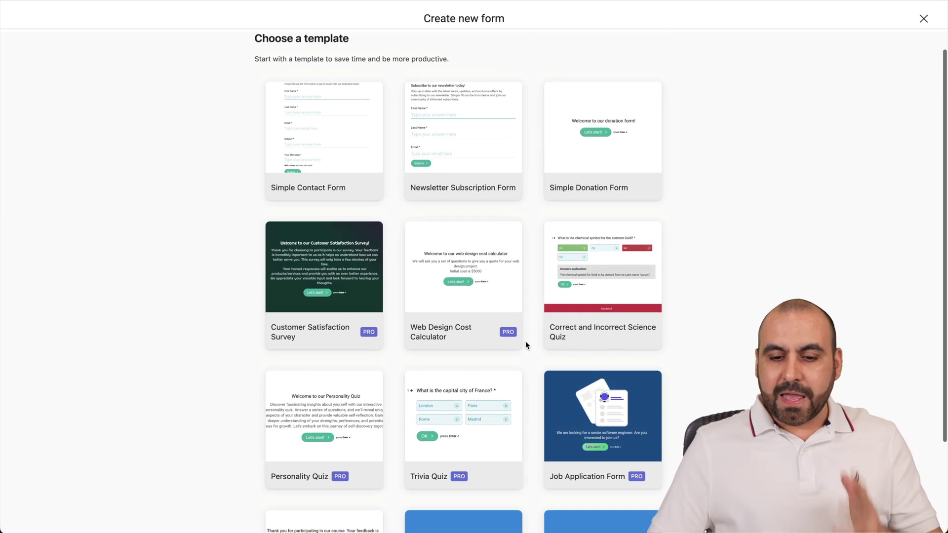
scroll(528, 353, down, 3)
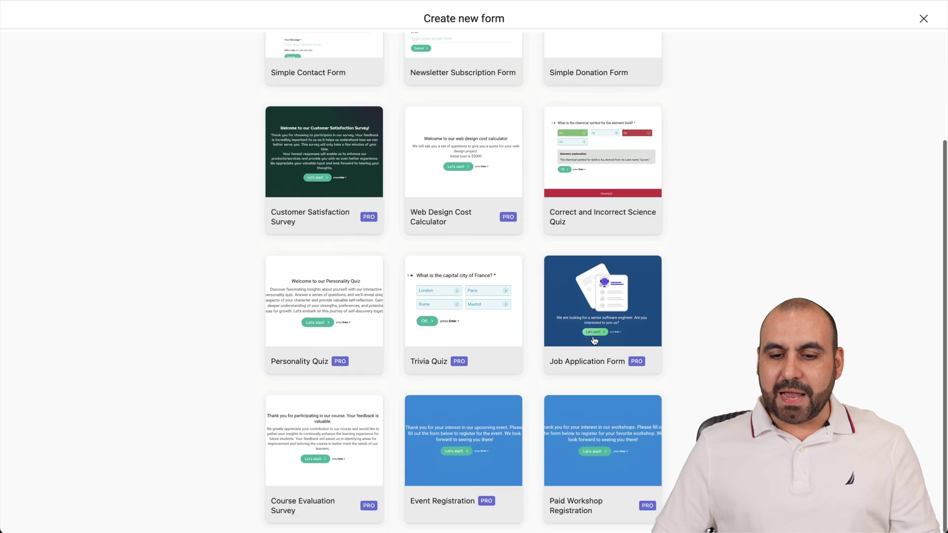
click(590, 298)
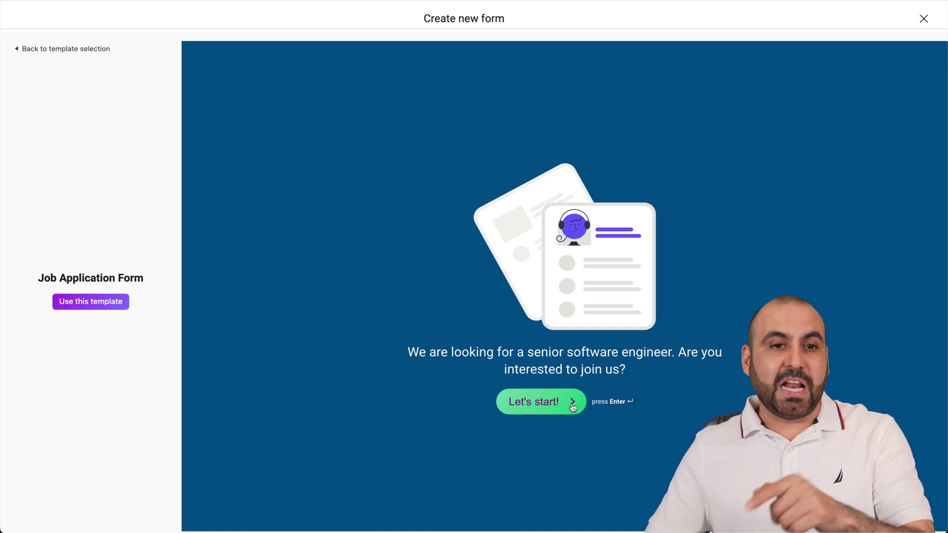
click(89, 302)
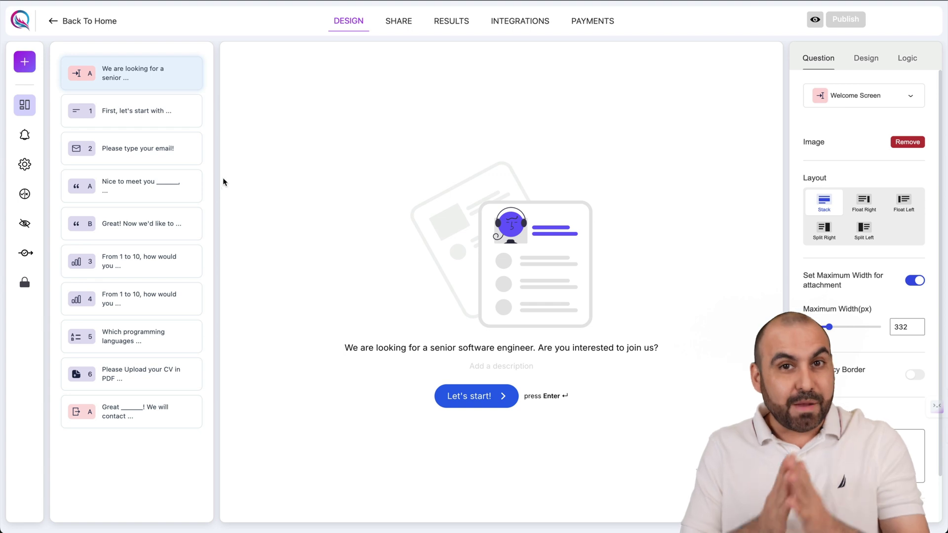
Look through the first-name, email and statement screens, then bring up the question-type list.
click(154, 120)
click(158, 148)
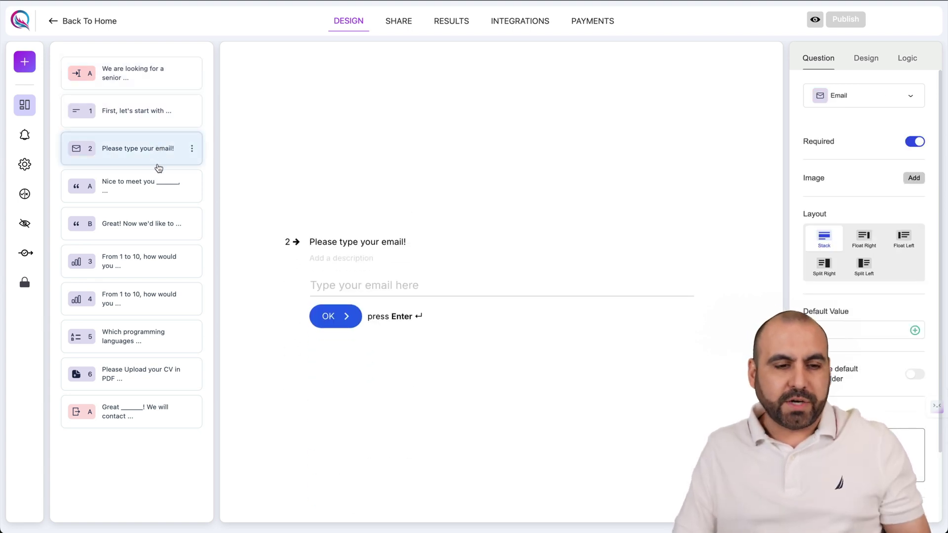
click(159, 180)
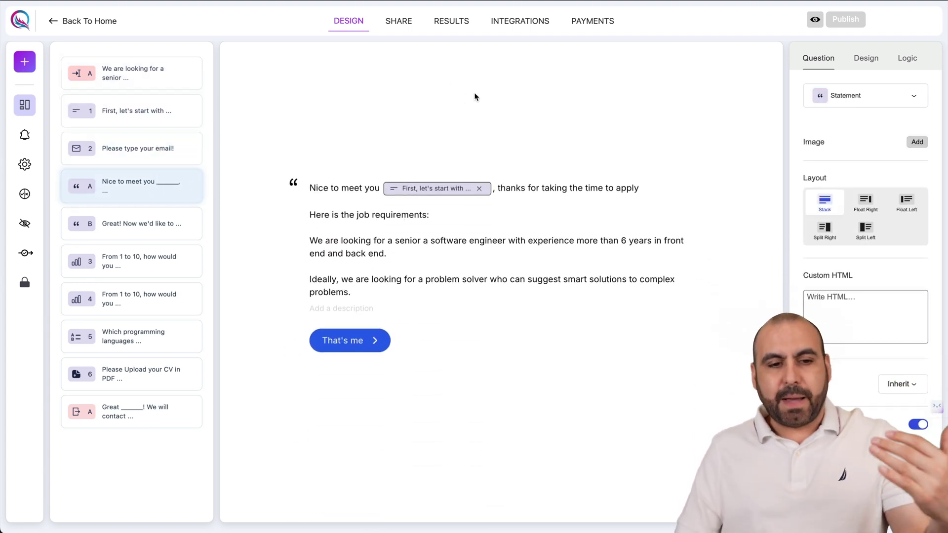
click(163, 225)
click(146, 119)
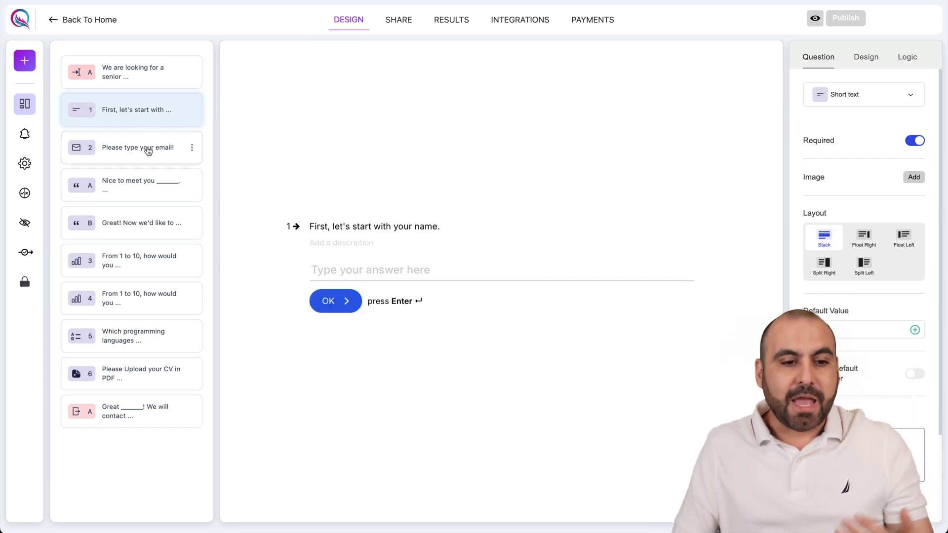
click(148, 151)
click(176, 194)
click(132, 104)
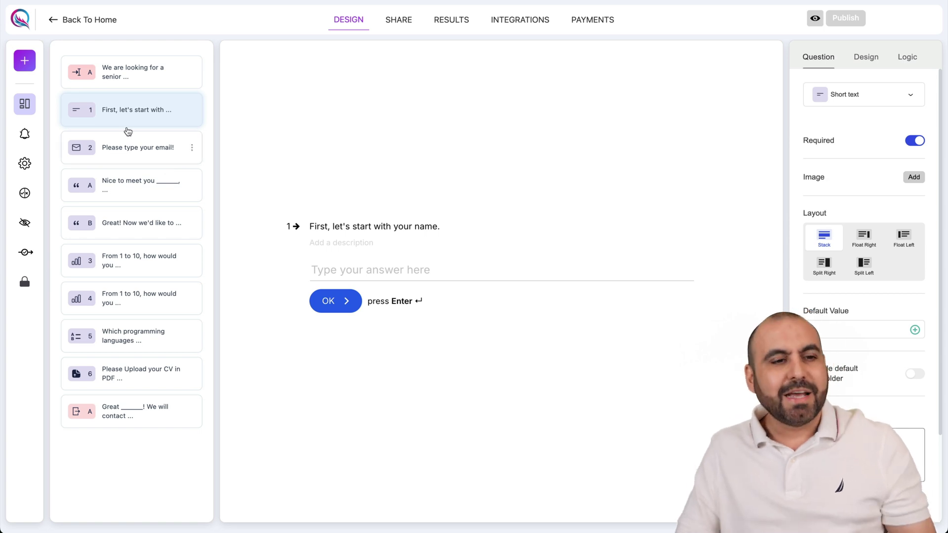
click(25, 61)
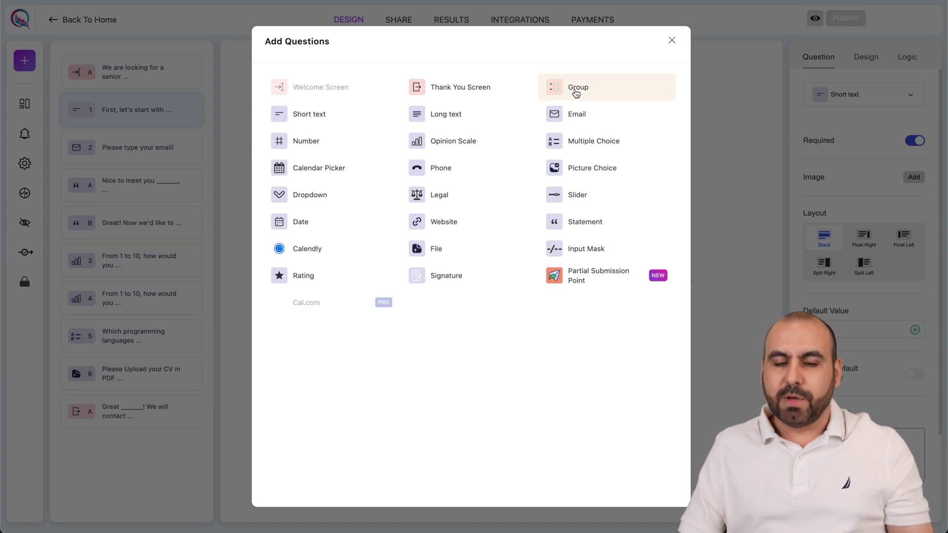
Add a Group question at the start of the form holding the first-name and email questions.
click(573, 93)
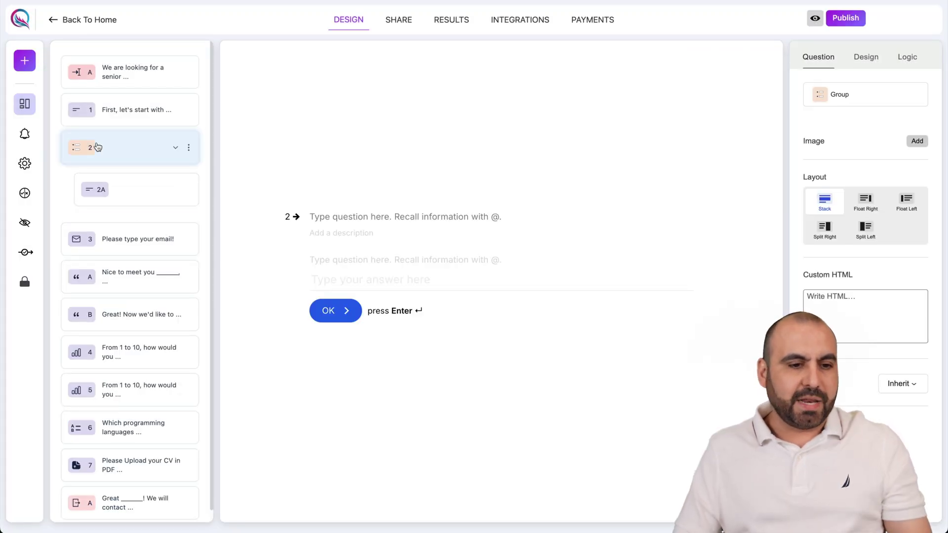
drag(95, 147, 94, 109)
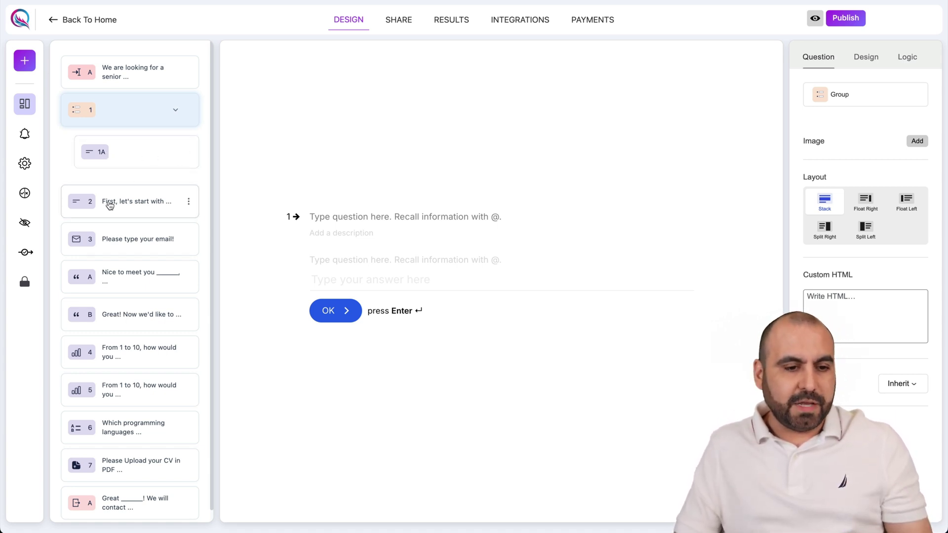
drag(107, 206, 105, 158)
drag(106, 238, 134, 212)
Delete the empty 1C question from the group and confirm the warning.
click(188, 228)
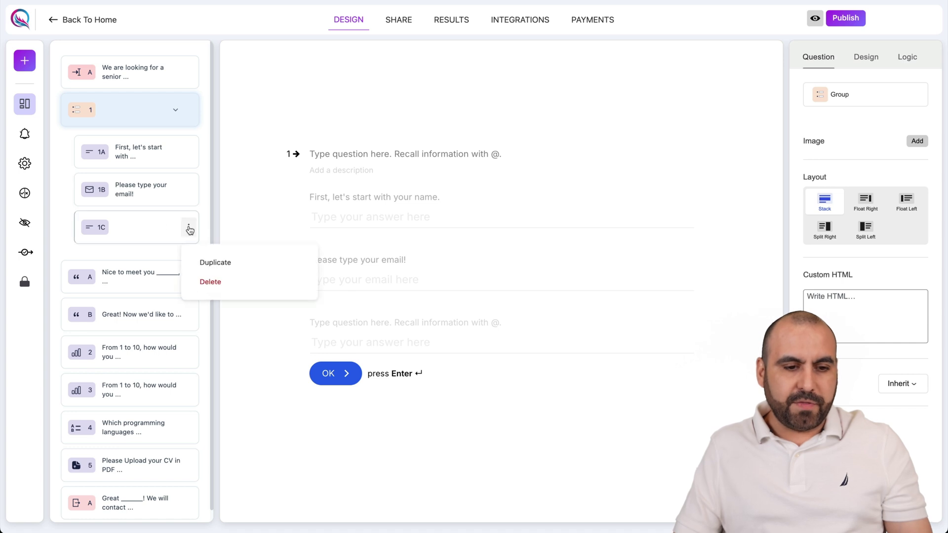
click(209, 279)
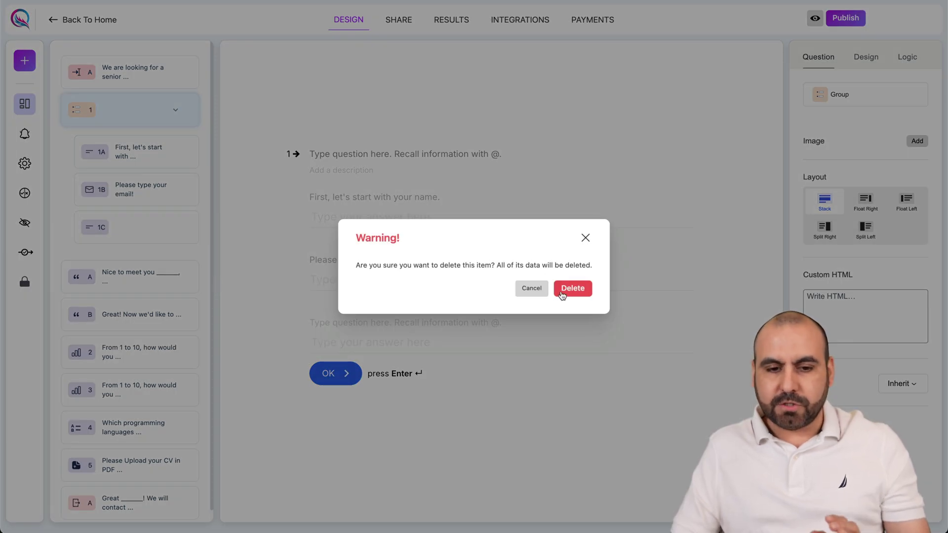
click(556, 288)
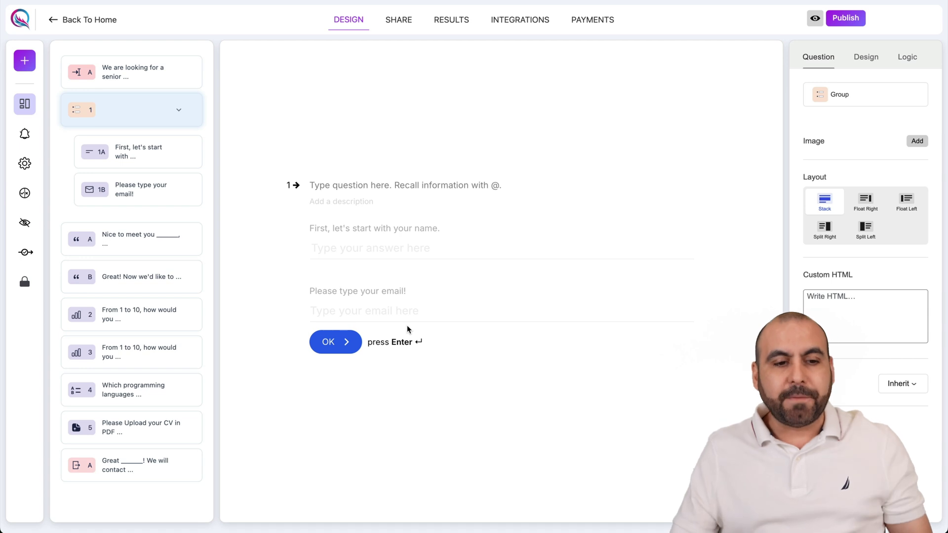
Set the name question 1A's answer field to Half Width.
click(137, 155)
click(137, 181)
click(138, 158)
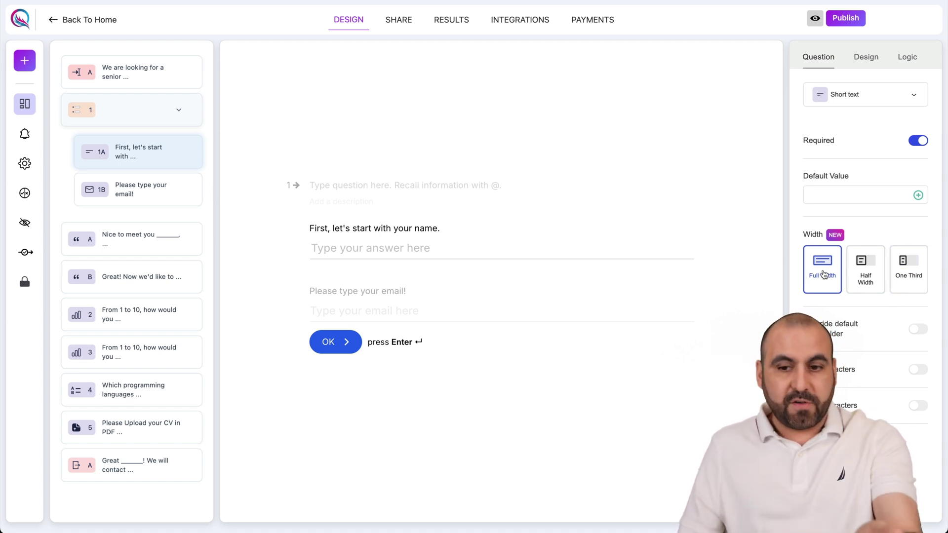
click(865, 279)
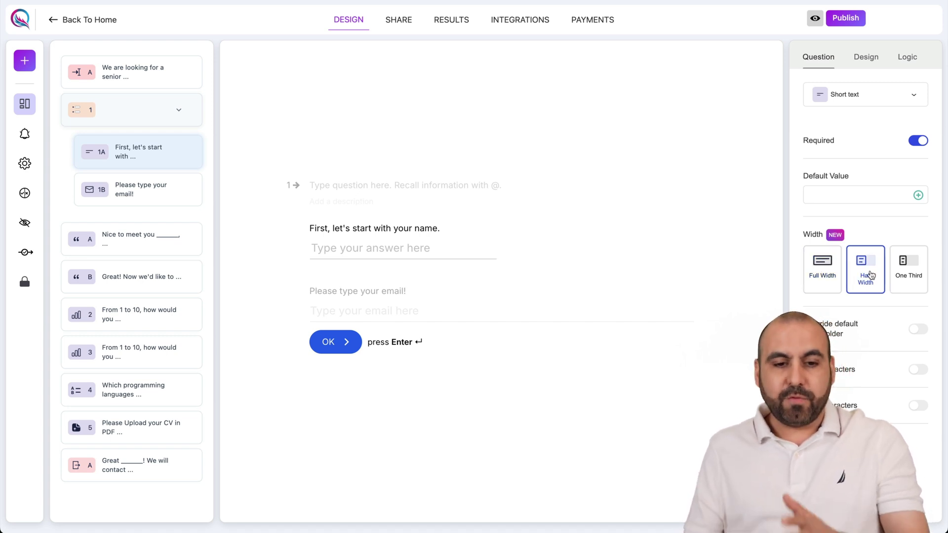
click(909, 271)
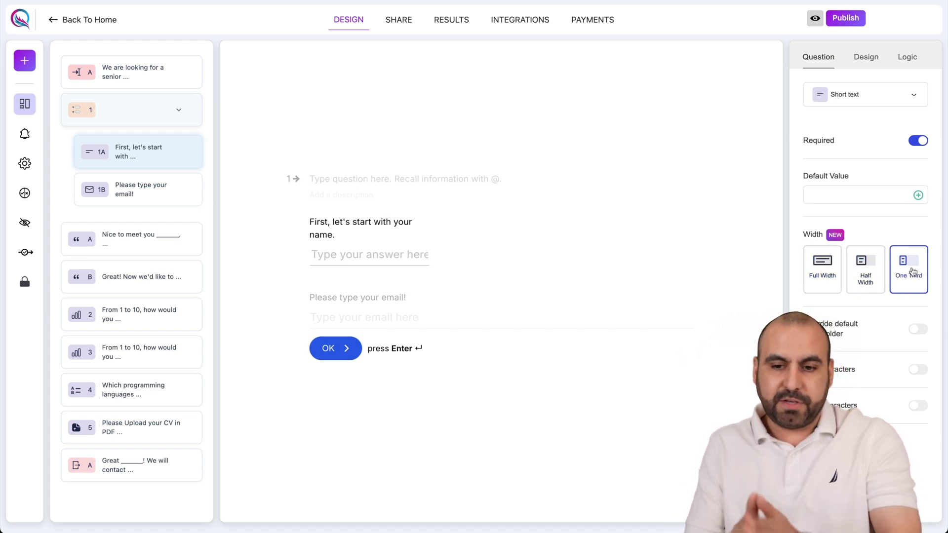
click(873, 274)
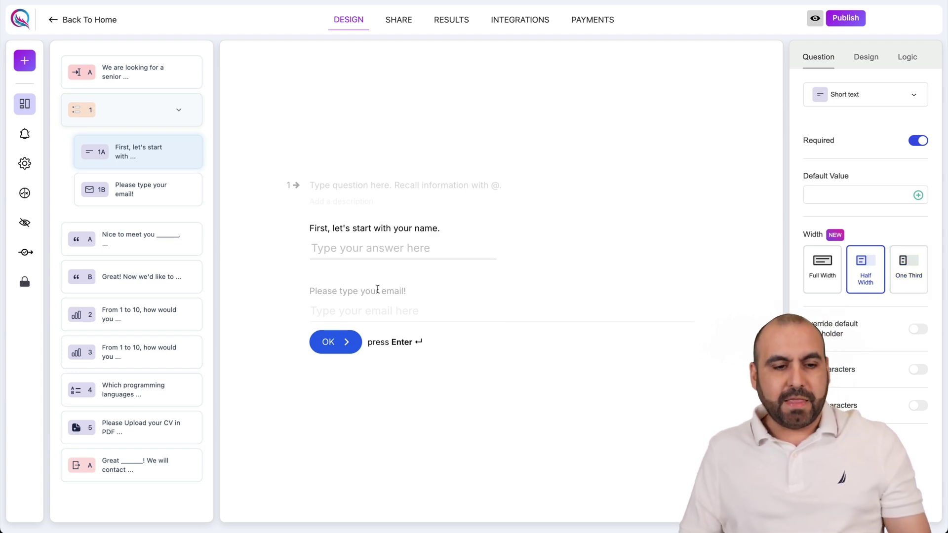
Set the email question 1B to Half Width beside the name field, then select the group.
click(132, 194)
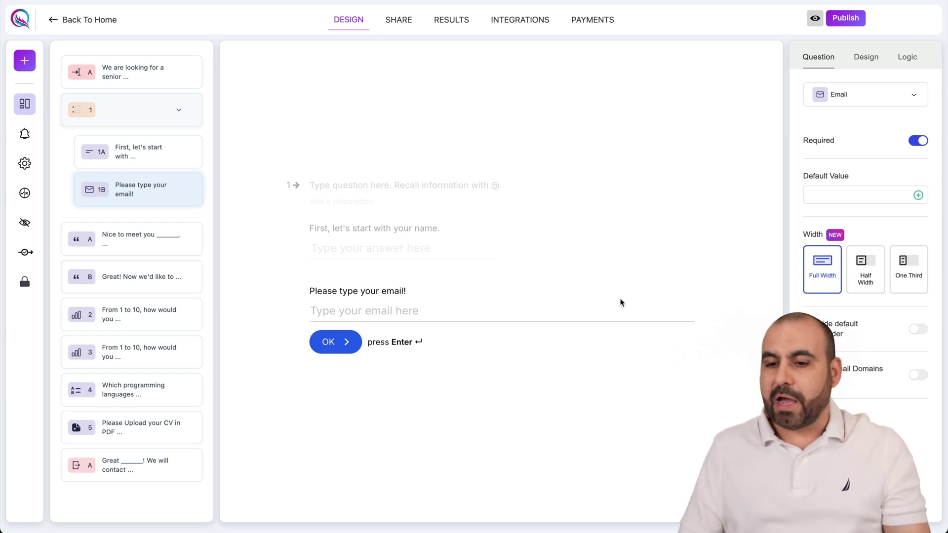
click(844, 278)
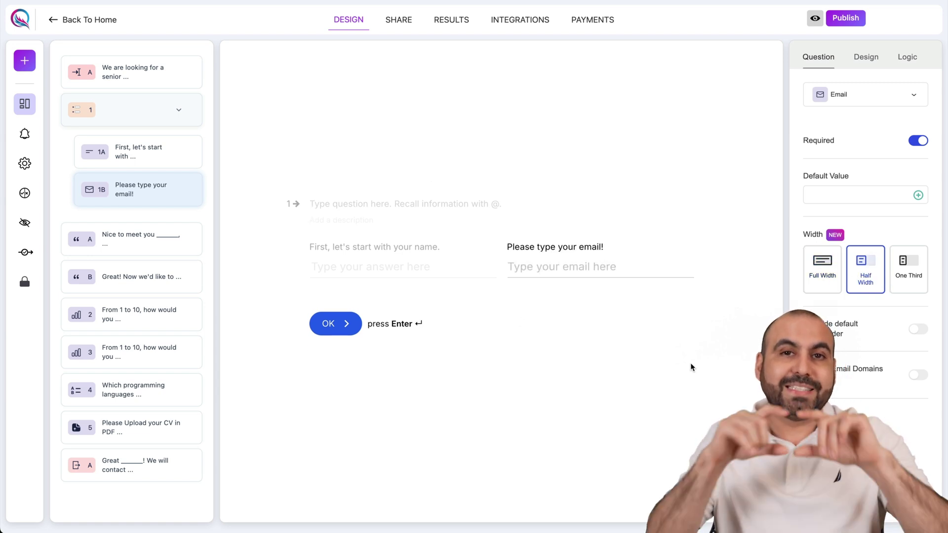
click(903, 264)
click(192, 151)
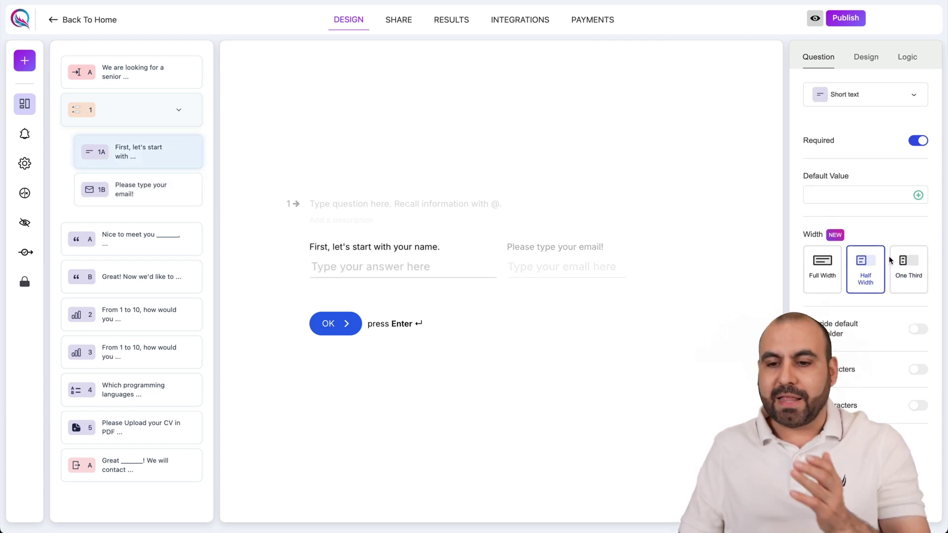
click(908, 269)
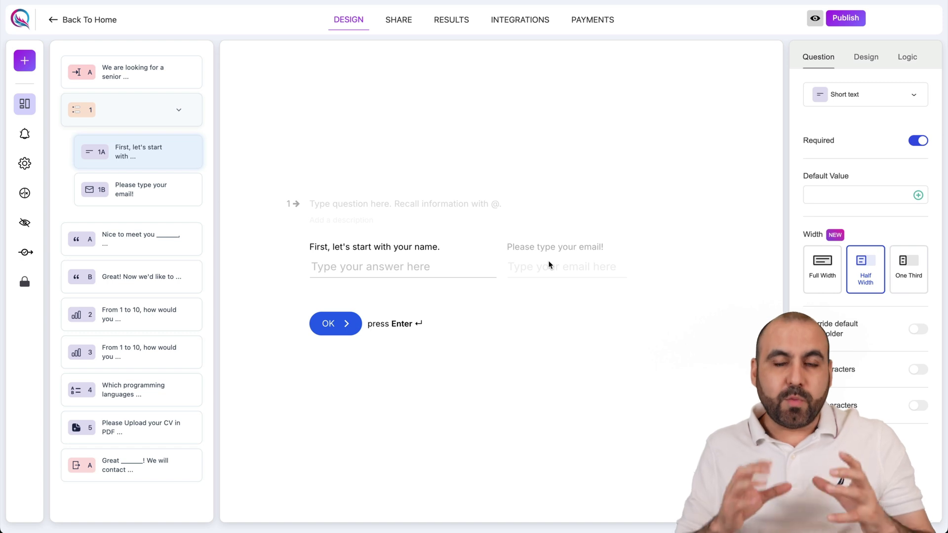
click(112, 196)
click(866, 274)
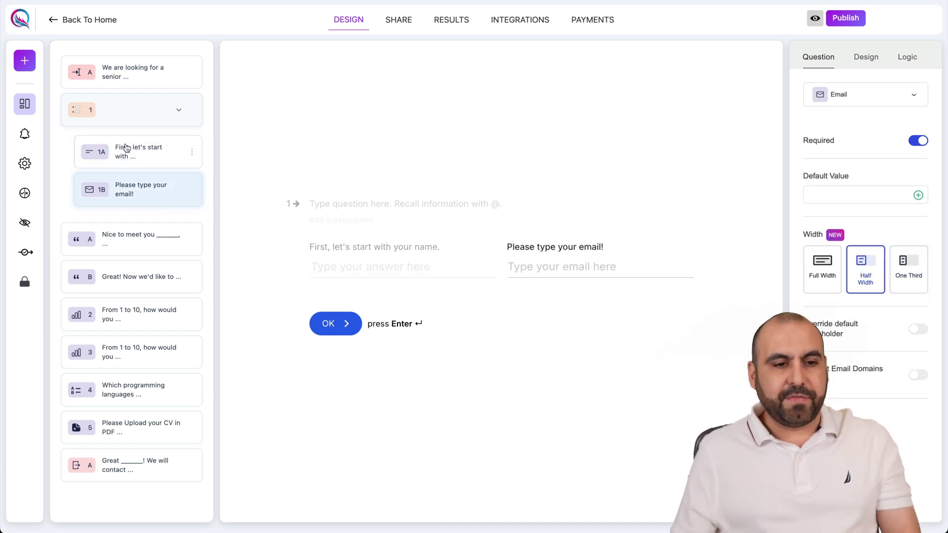
click(113, 118)
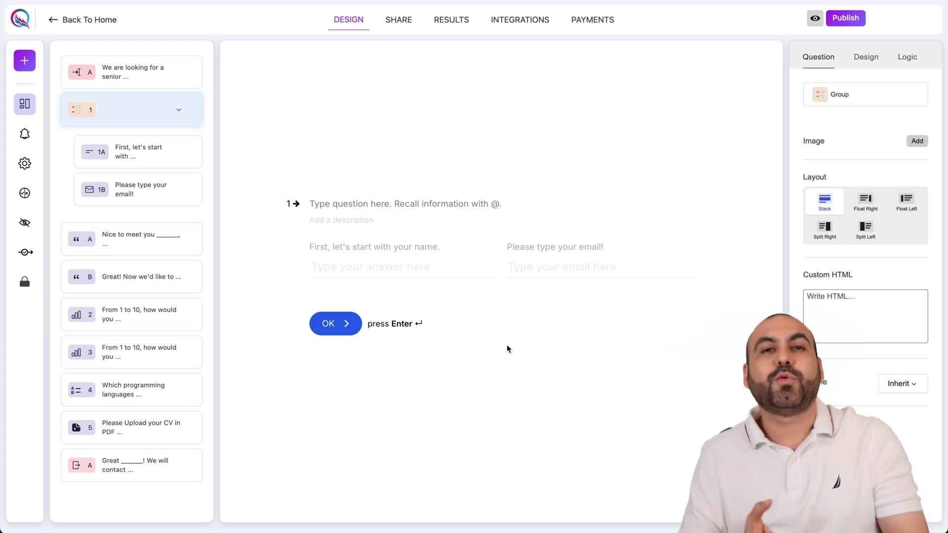
Add a Partial Submission Point from the Add Questions list.
click(24, 62)
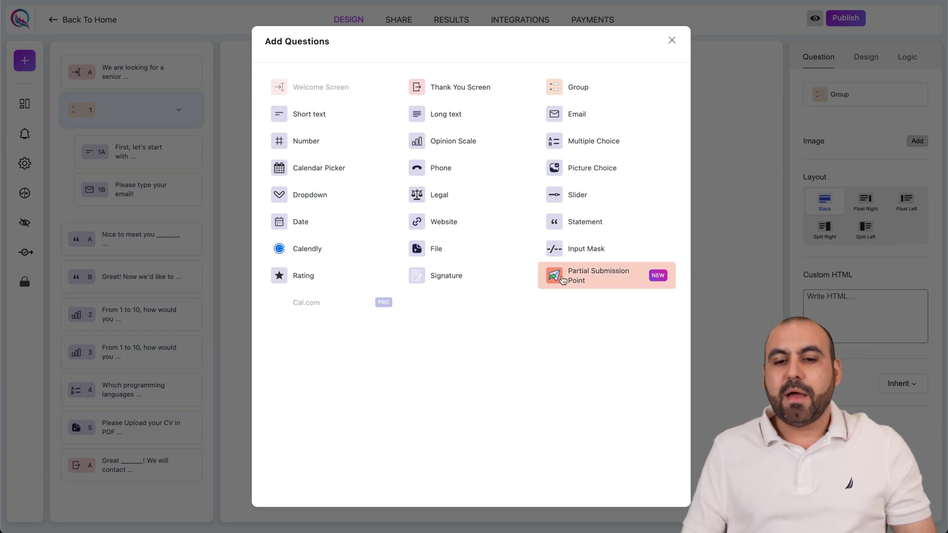
click(598, 281)
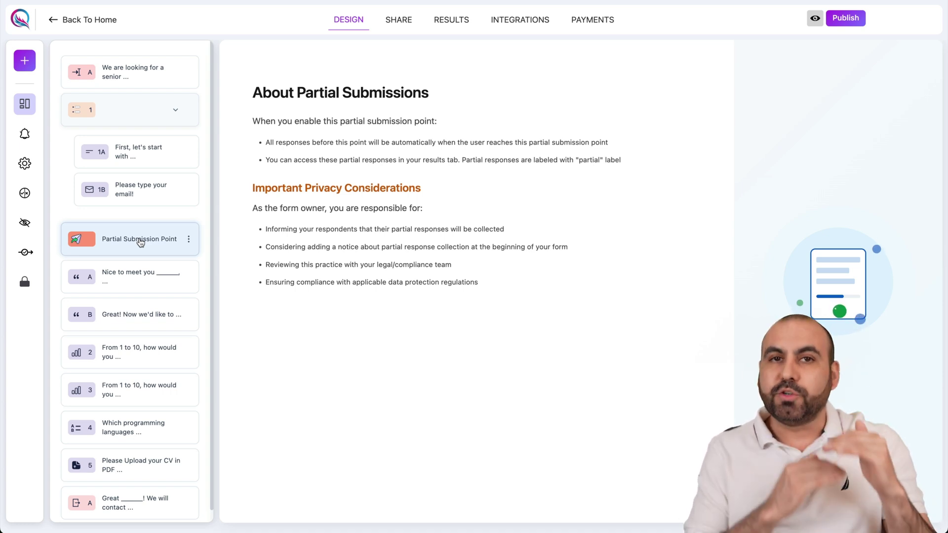
Keep the Partial Submission Point directly after email question 1B and publish the form.
drag(141, 242, 140, 356)
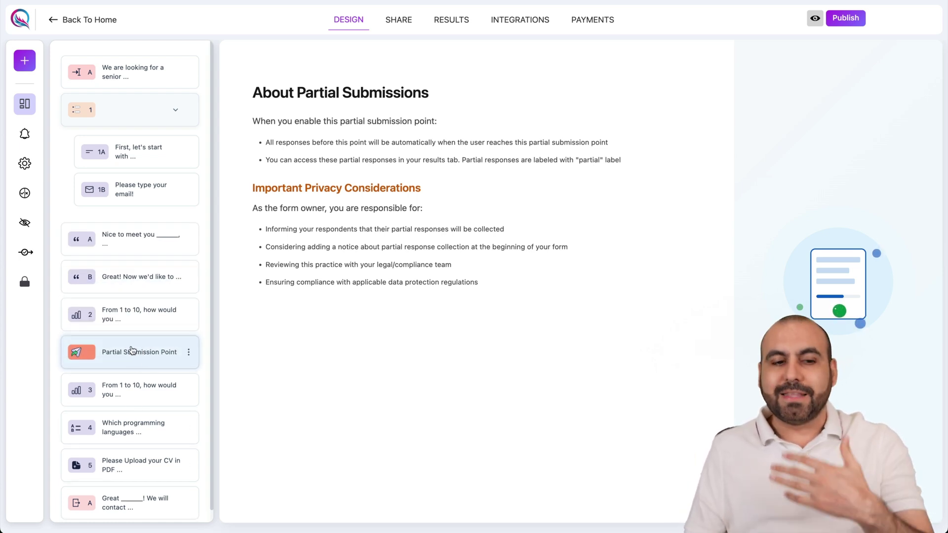
drag(140, 351, 135, 229)
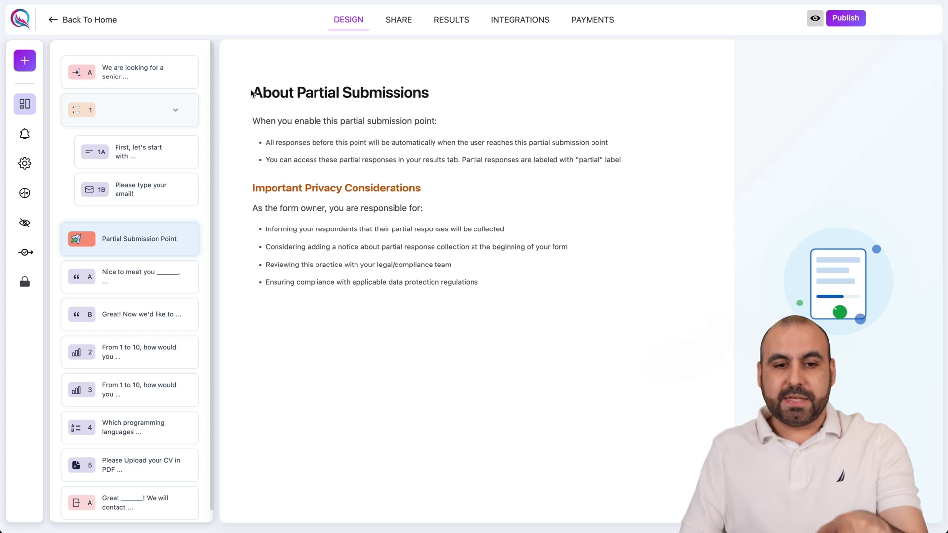
drag(253, 93, 515, 270)
click(526, 292)
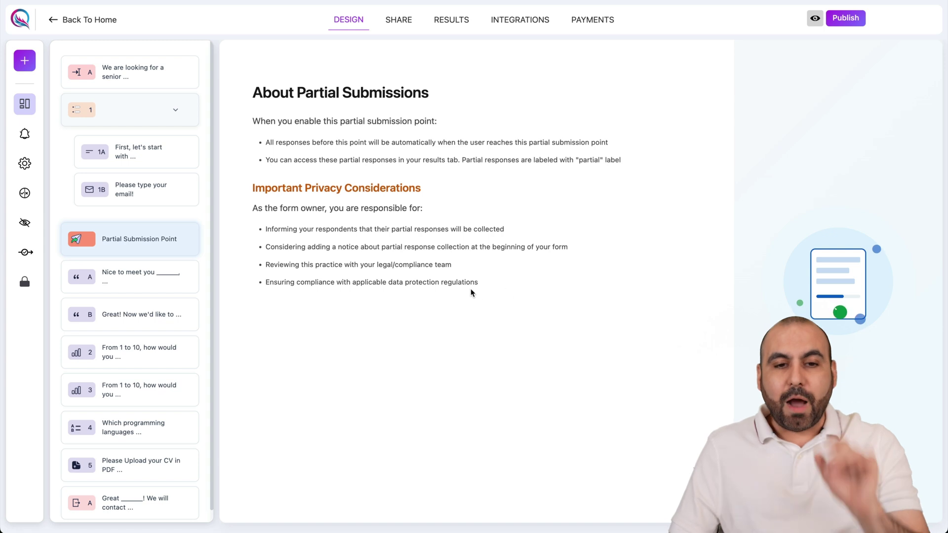
click(844, 22)
click(401, 17)
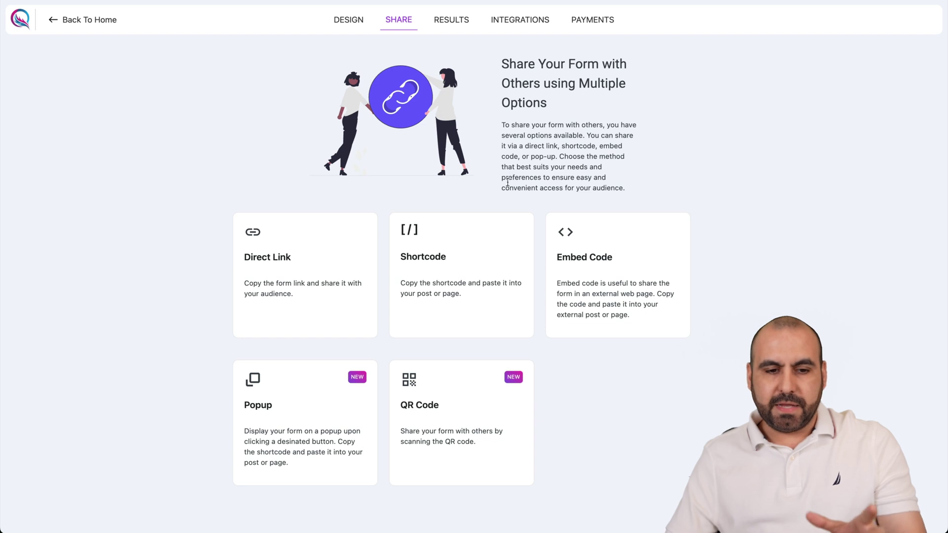
Copy the form's Direct Link URL and open a private browser window to test it.
click(304, 248)
click(585, 293)
key(super+shift+n)
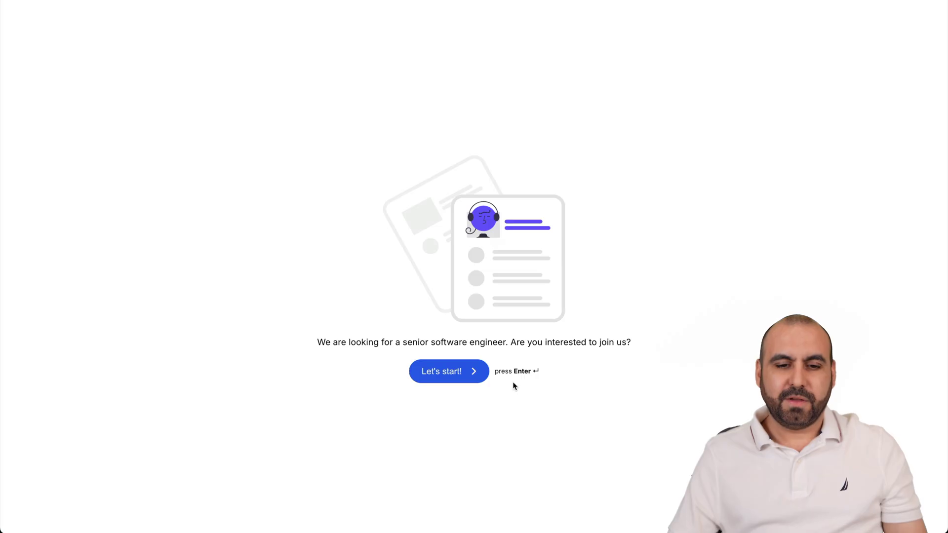
In the live form, enter a test name and email, confirm the requirements, and rate backend 6.
click(443, 371)
text(test)
click(541, 242)
text(test@te)
key(BackSpace)
key(BackSpace)
key(BackSpace)
text(@test.com)
click(301, 300)
click(331, 323)
click(306, 272)
click(477, 257)
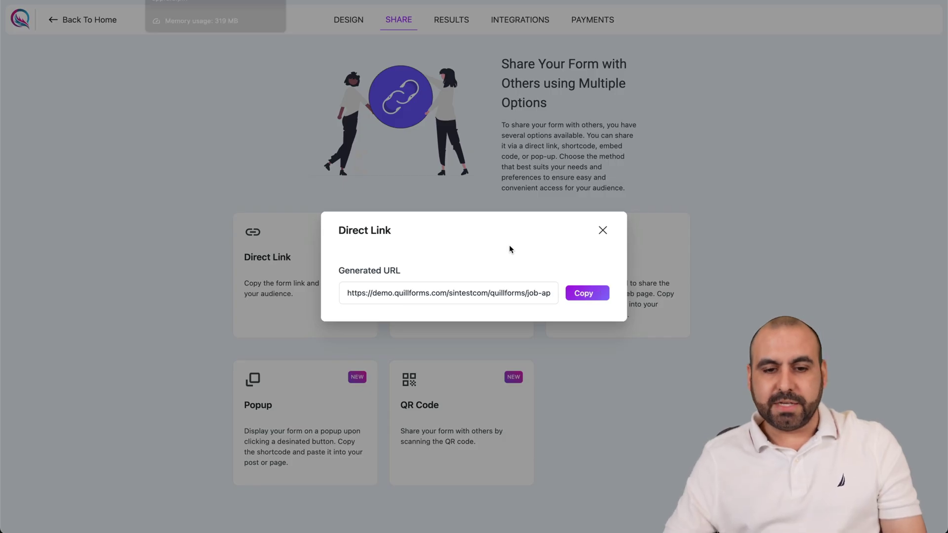
Close the Direct Link dialog and view the Results tab showing the Partial response.
click(601, 232)
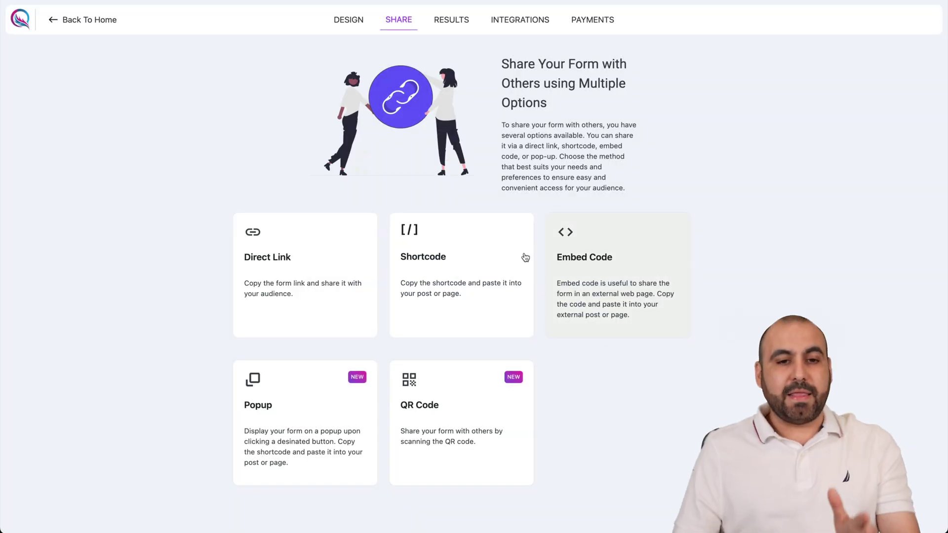
click(345, 21)
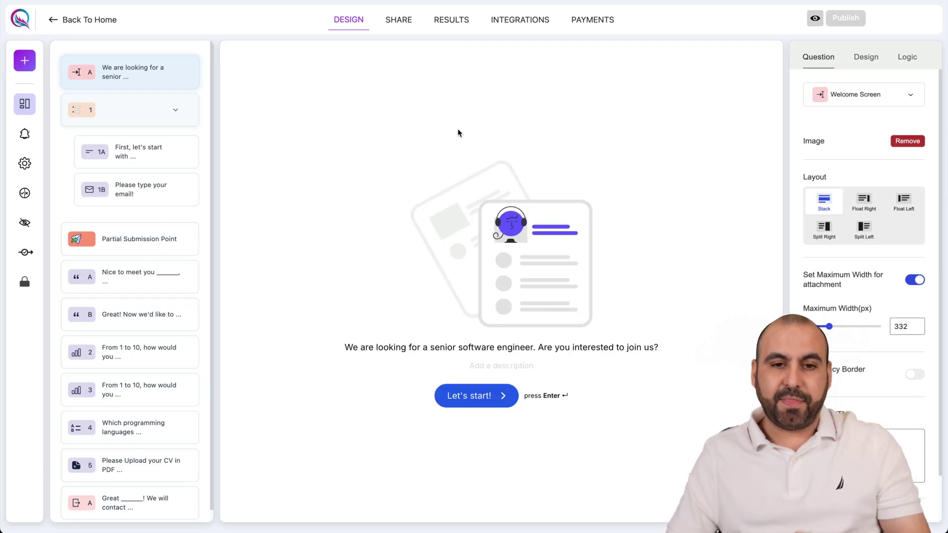
click(455, 29)
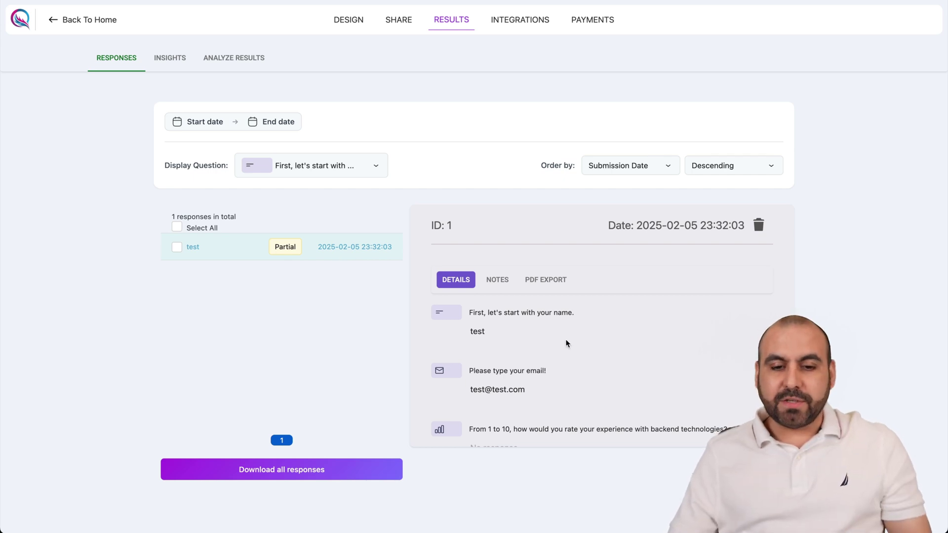
Check the partial response's name and email answers, then go back to the form editor.
scroll(478, 404, down, 1)
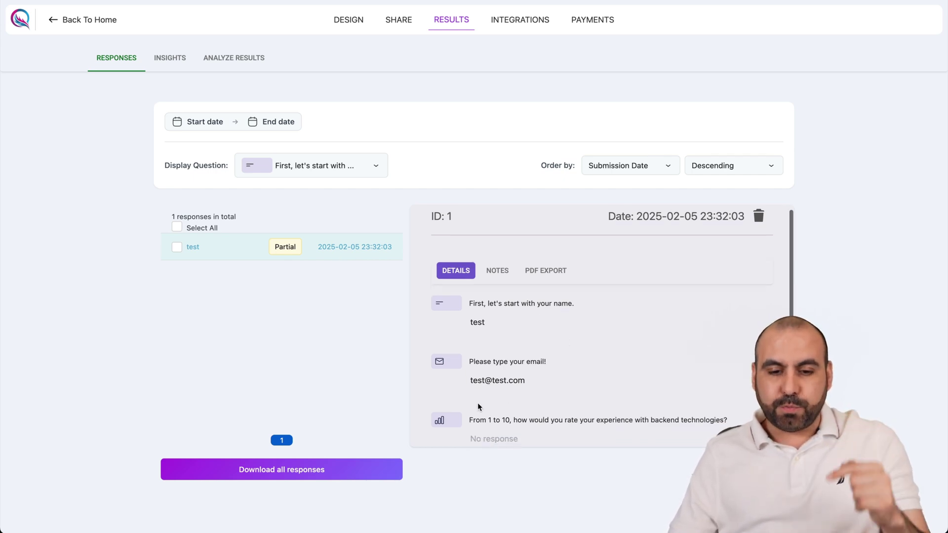
double_click(474, 322)
drag(470, 380, 539, 385)
scroll(555, 390, down, 2)
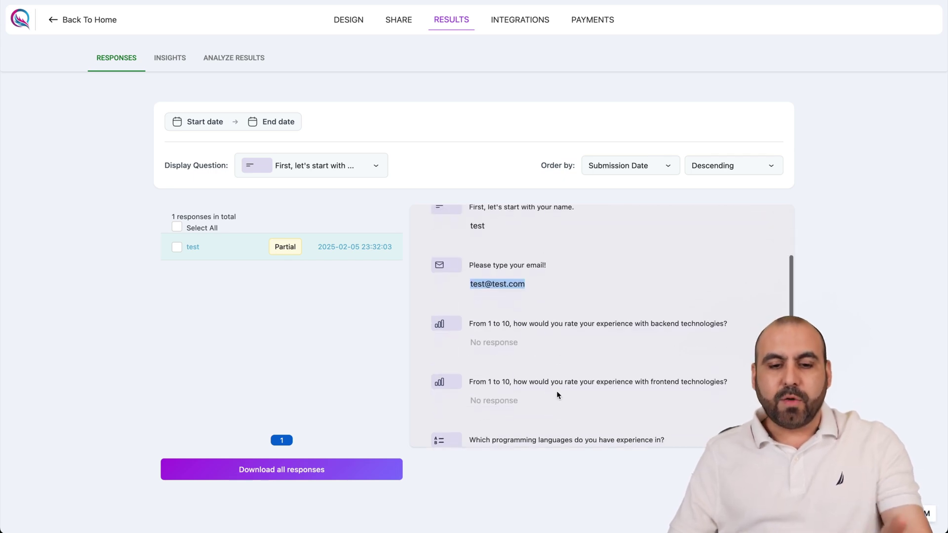
scroll(522, 365, down, 2)
scroll(518, 385, up, 5)
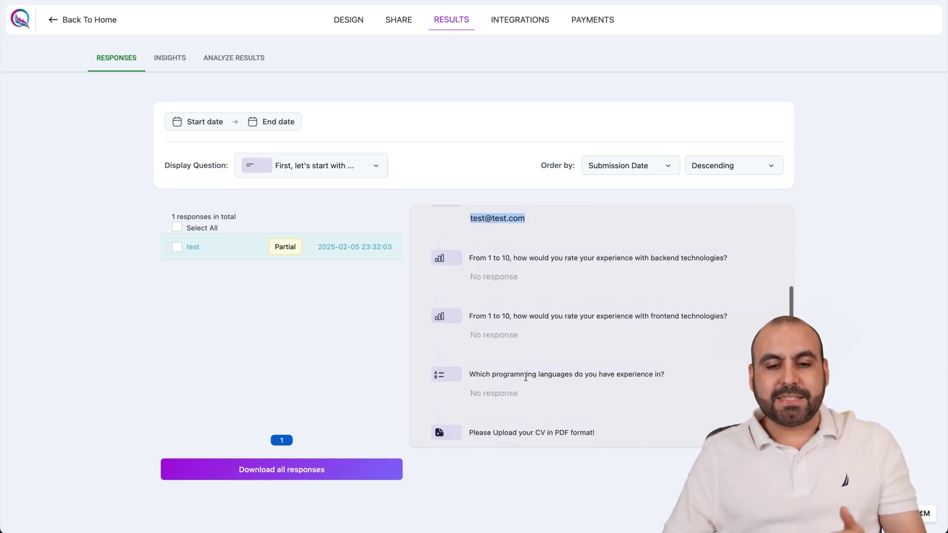
click(521, 404)
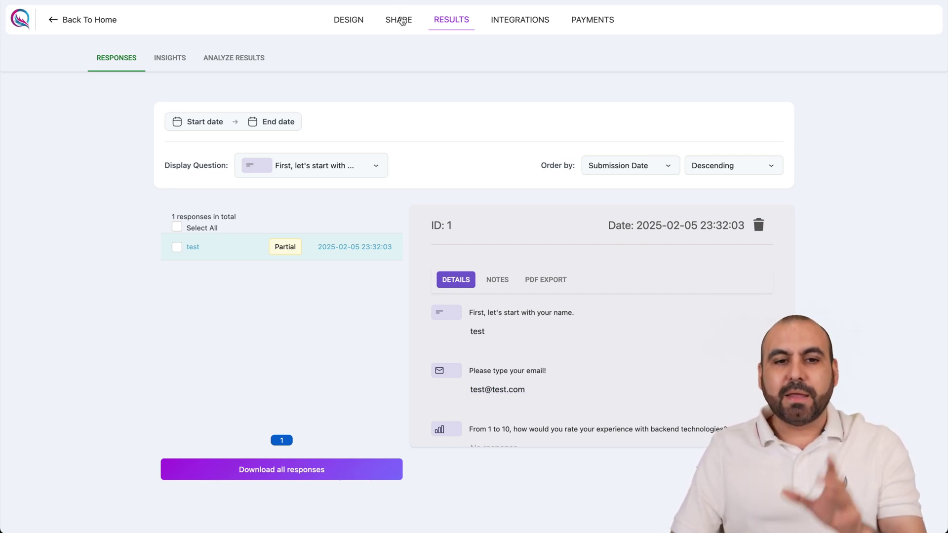
click(348, 20)
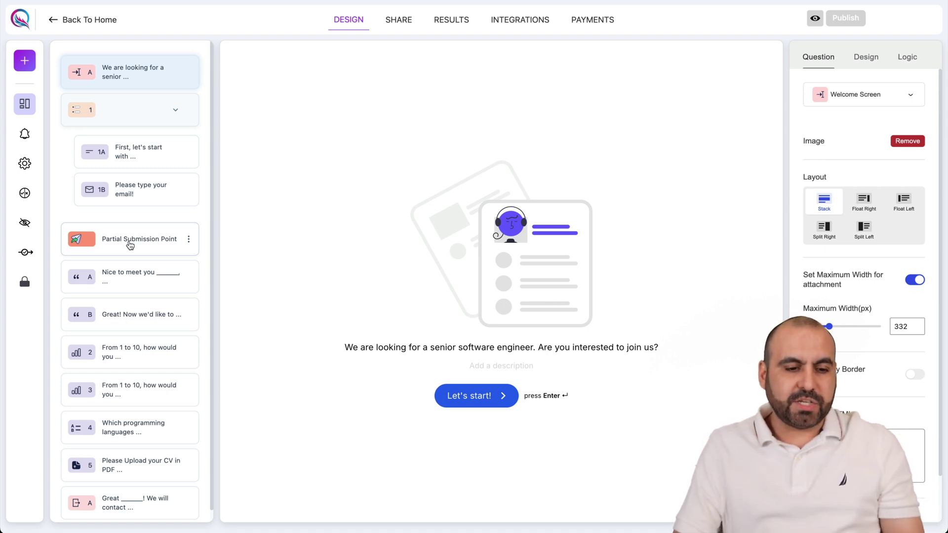
Move the Partial Submission Point between questions 2 and 3.
drag(129, 245, 130, 351)
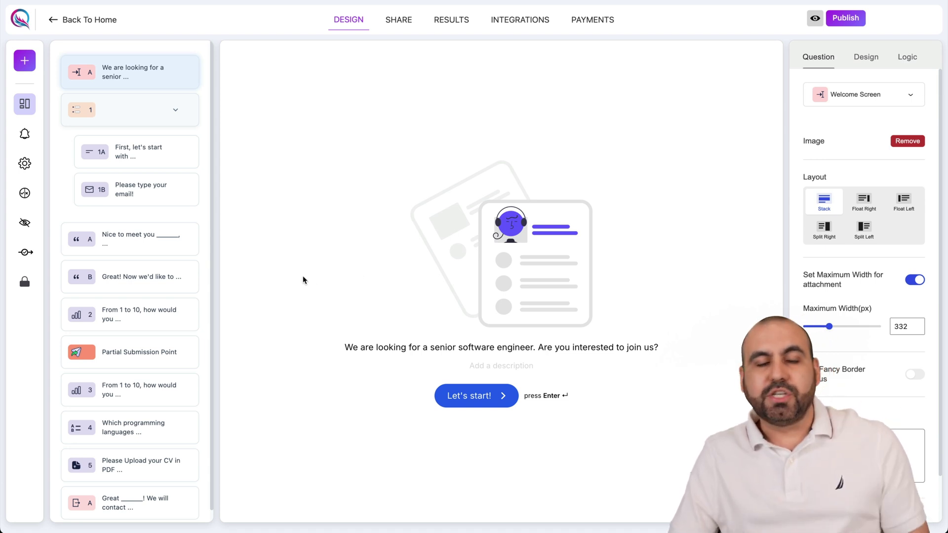
Open the form's Results page with its single partial response.
click(451, 26)
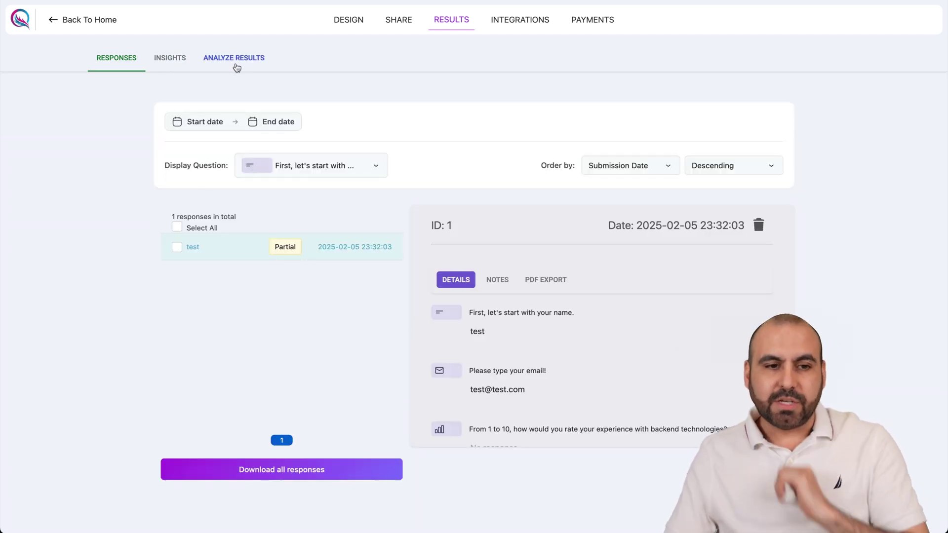
View the Insights tab and scroll through the Question Analytics table.
click(163, 64)
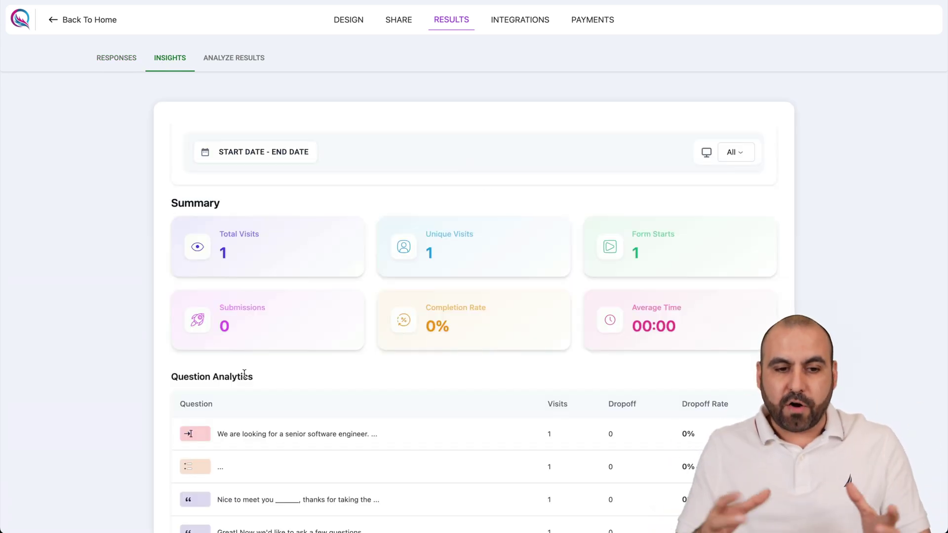
scroll(245, 375, down, 2)
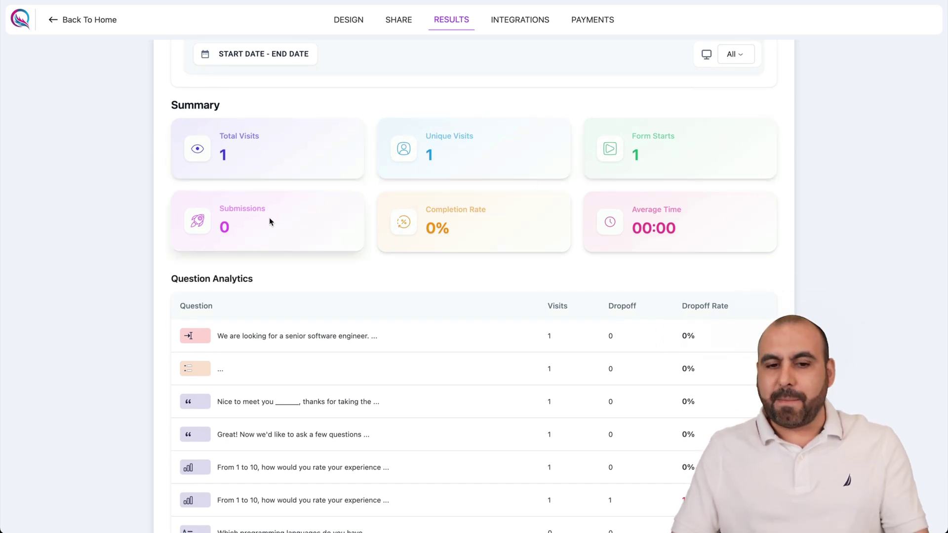
scroll(632, 273, down, 1)
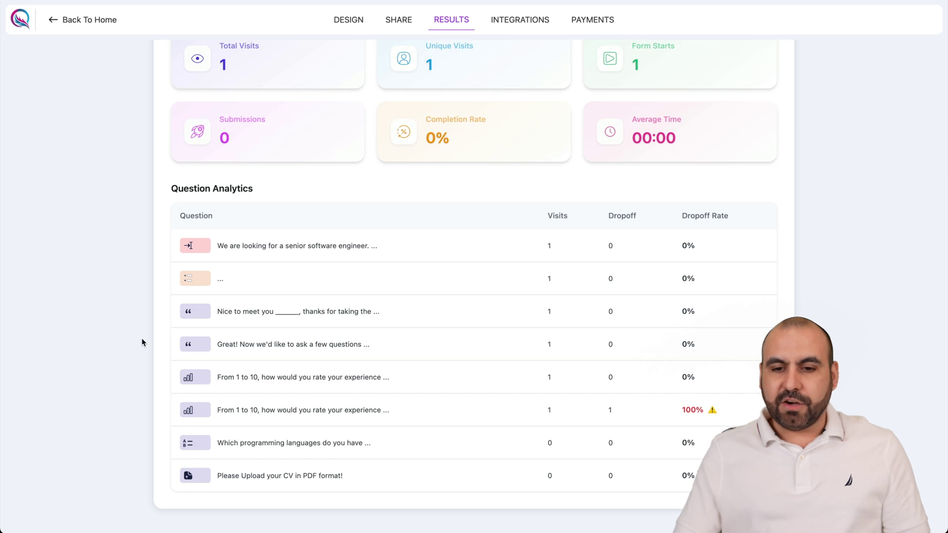
drag(681, 214, 752, 218)
click(749, 294)
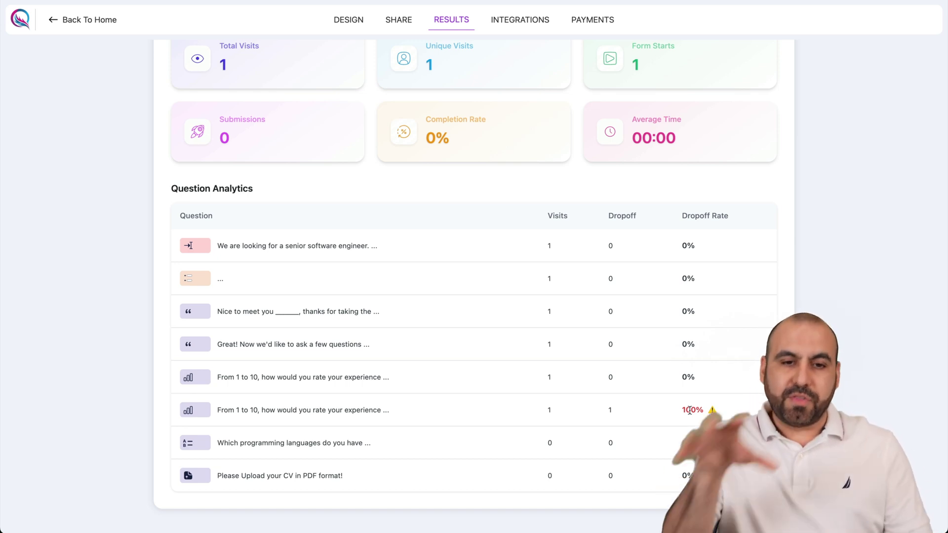
scroll(689, 409, up, 4)
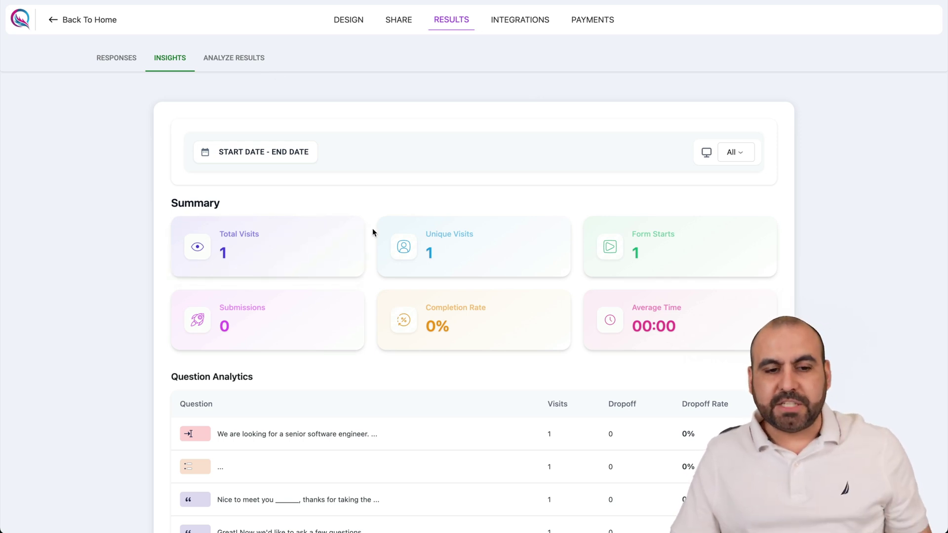
Reload to refresh Insights: 3 visits, 2 submissions, 67% completion rate.
key(ctrl+r)
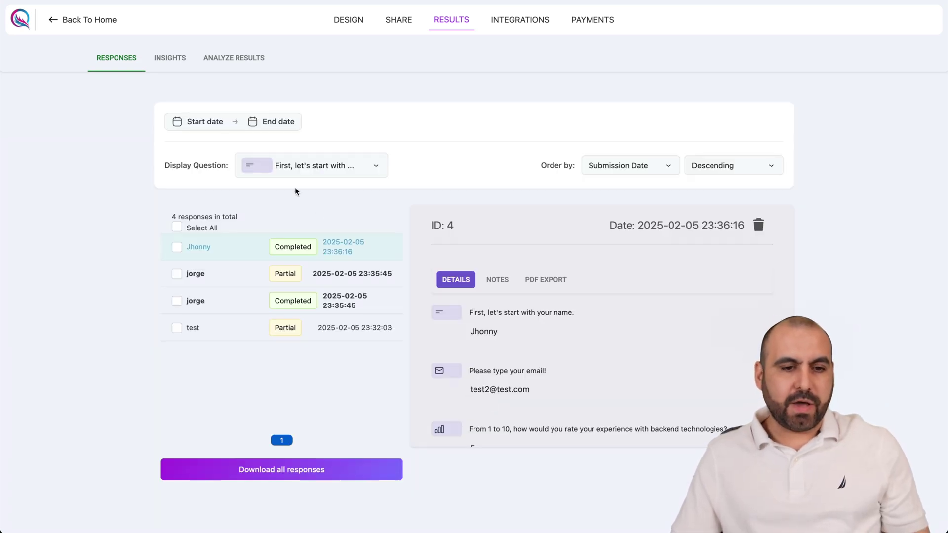
click(180, 60)
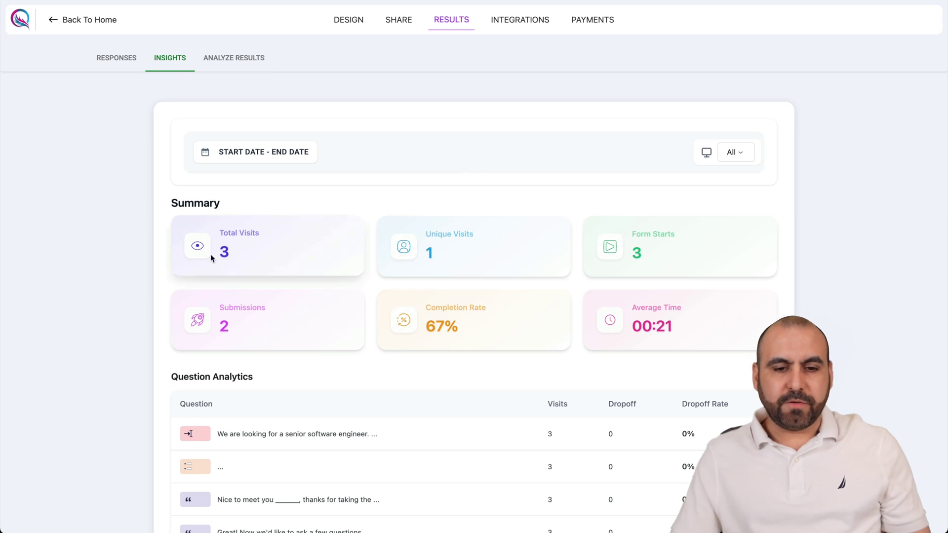
scroll(540, 287, down, 4)
scroll(539, 286, up, 4)
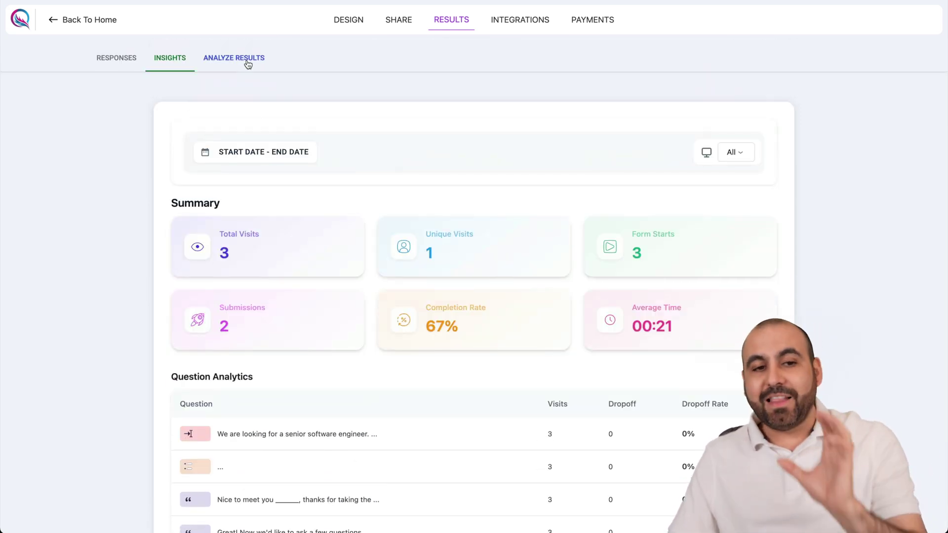
Browse the per-question breakdown in Analyze Results.
click(248, 63)
scroll(319, 328, down, 9)
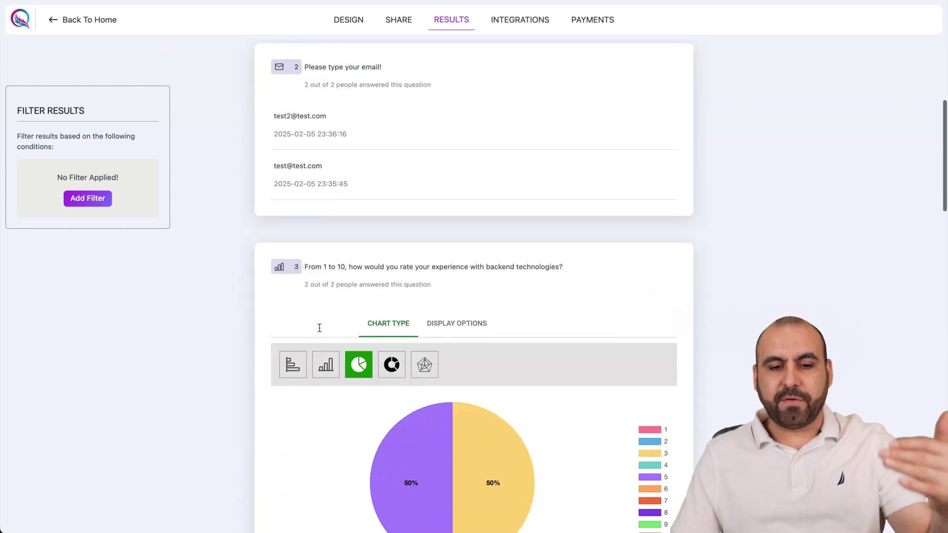
scroll(319, 326, down, 1)
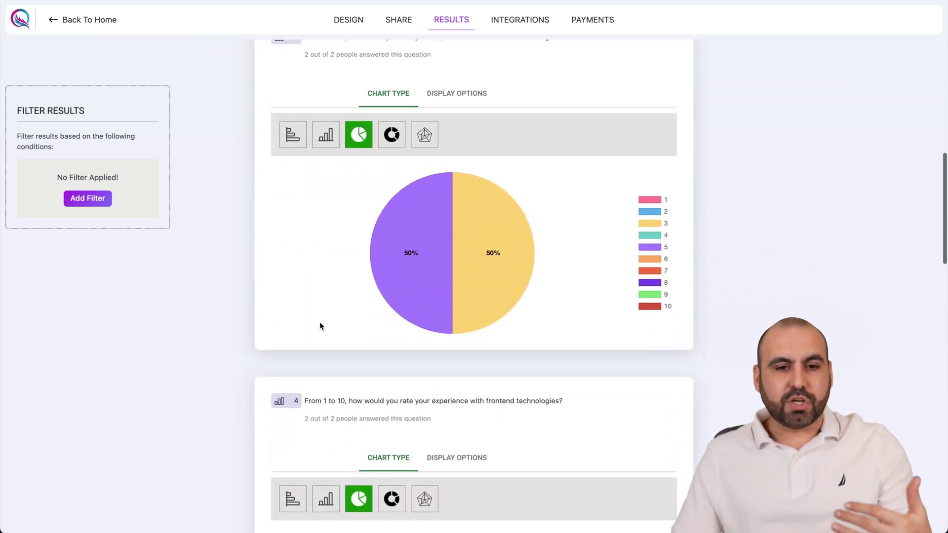
mouse_move(430, 227)
scroll(431, 227, down, 20)
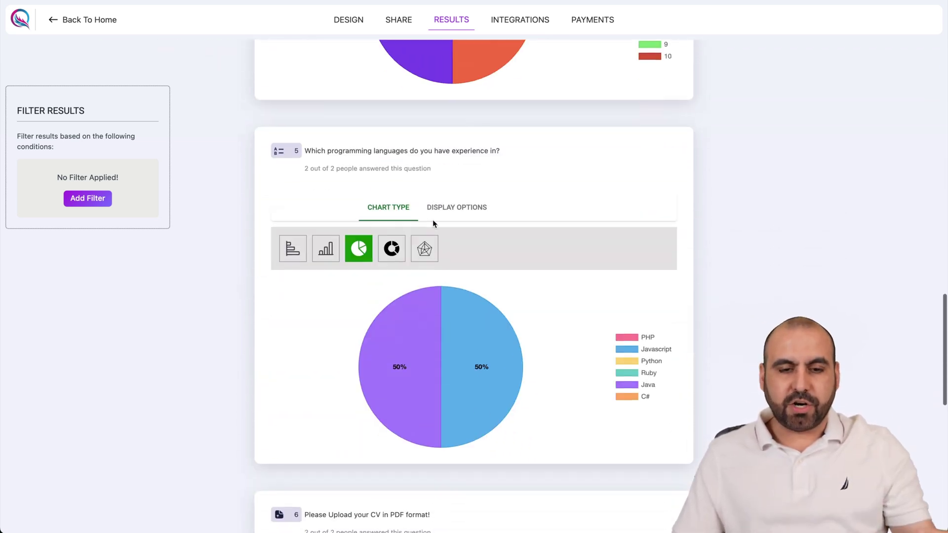
scroll(432, 219, up, 20)
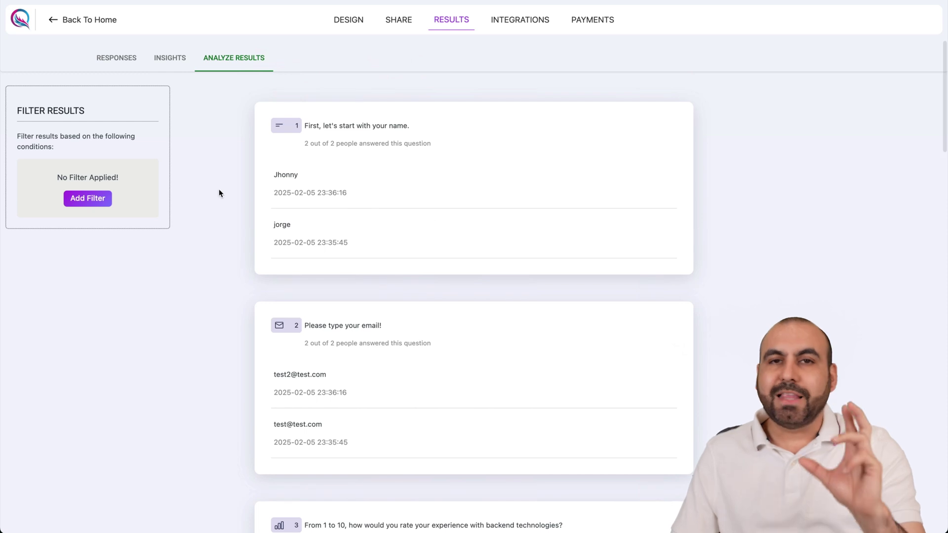
Filter results to Score greater than 5, then return to the Design tab.
click(87, 199)
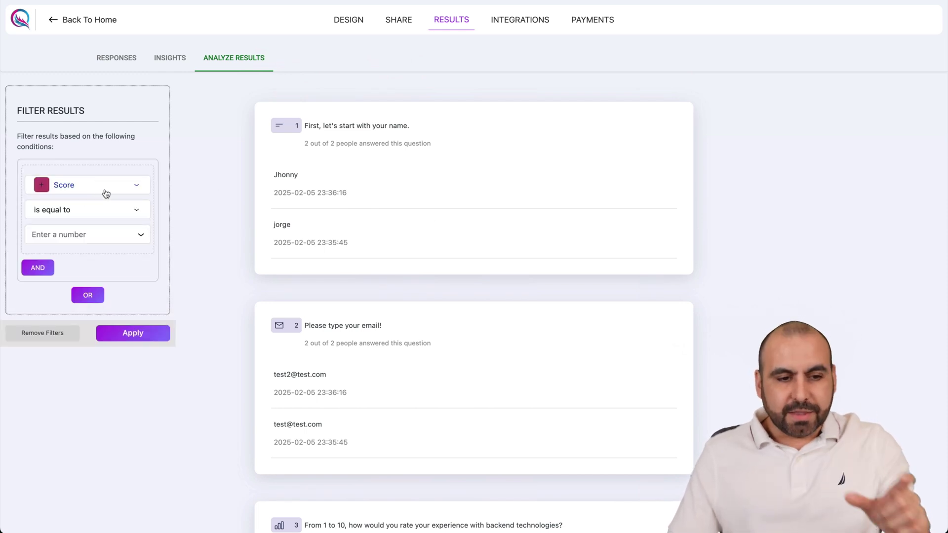
click(111, 192)
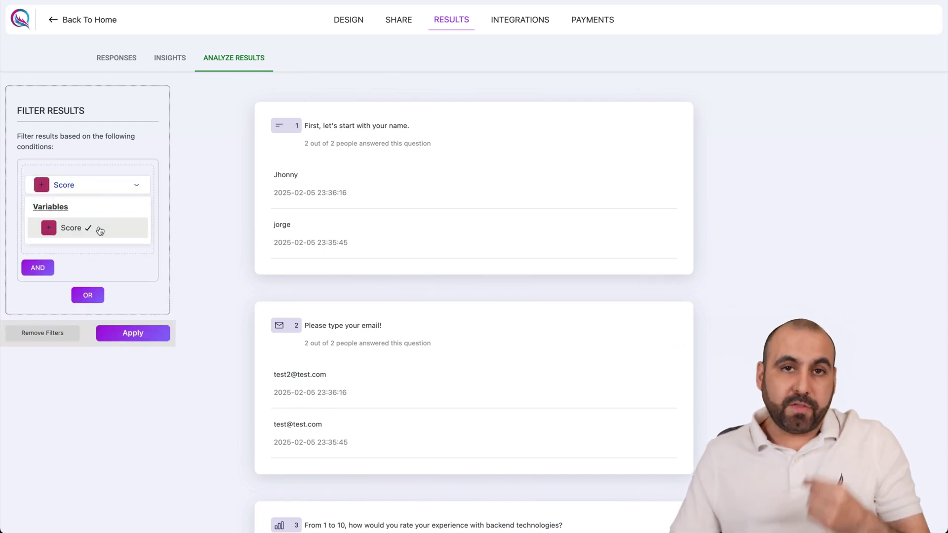
click(99, 229)
click(61, 212)
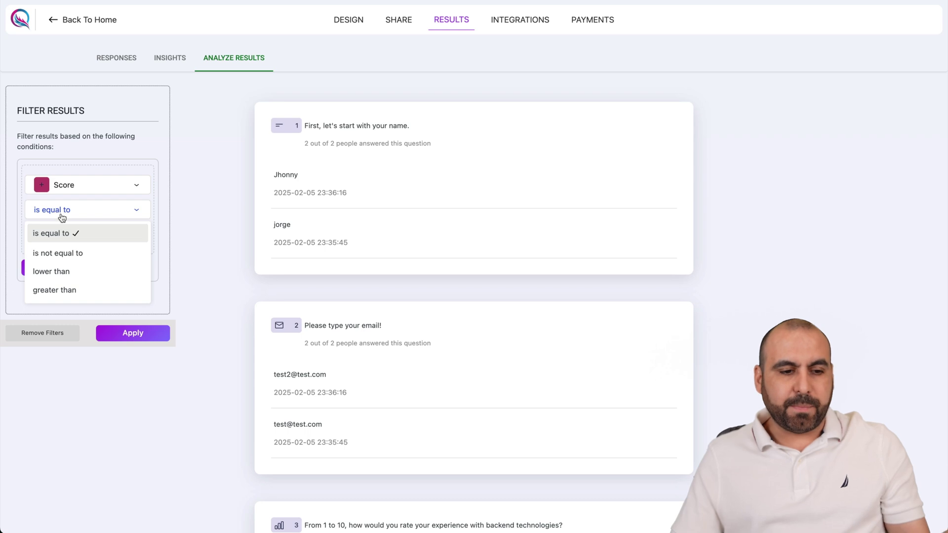
click(76, 290)
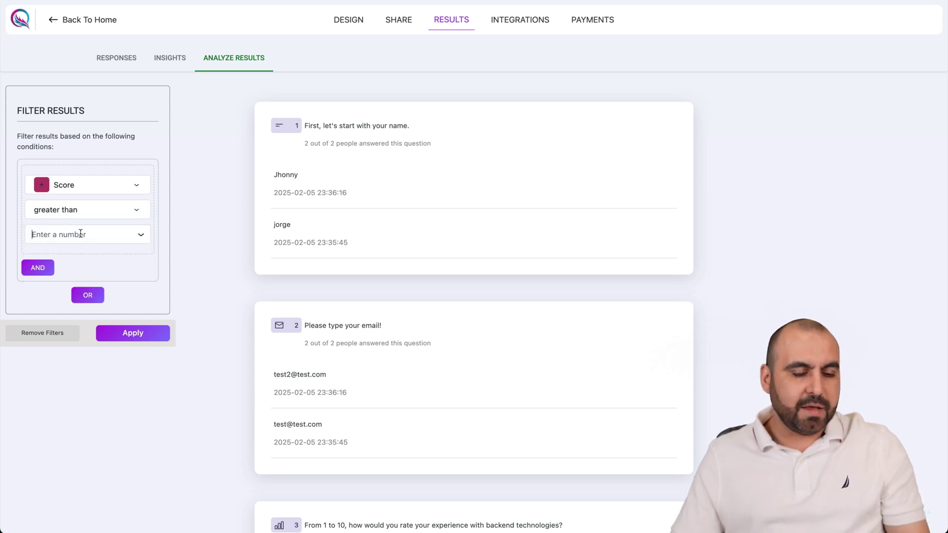
text(5)
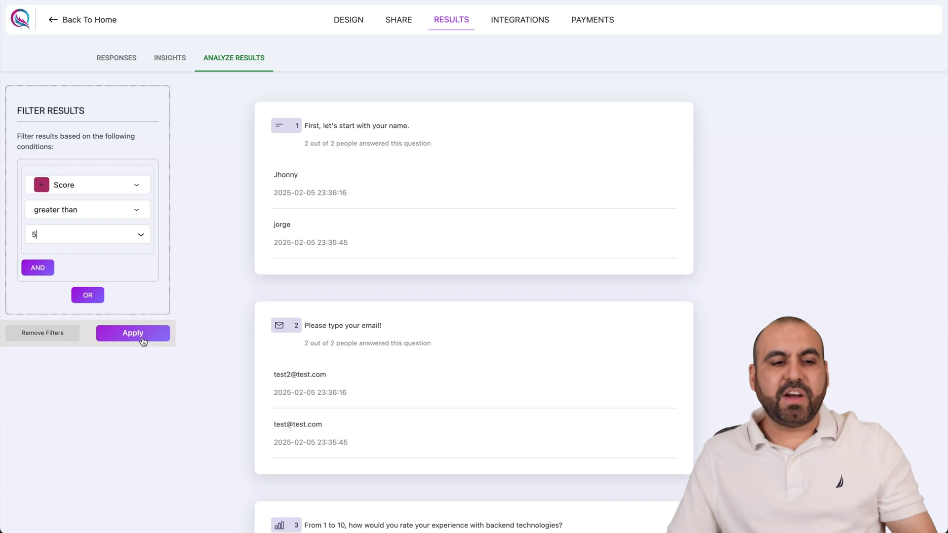
click(143, 341)
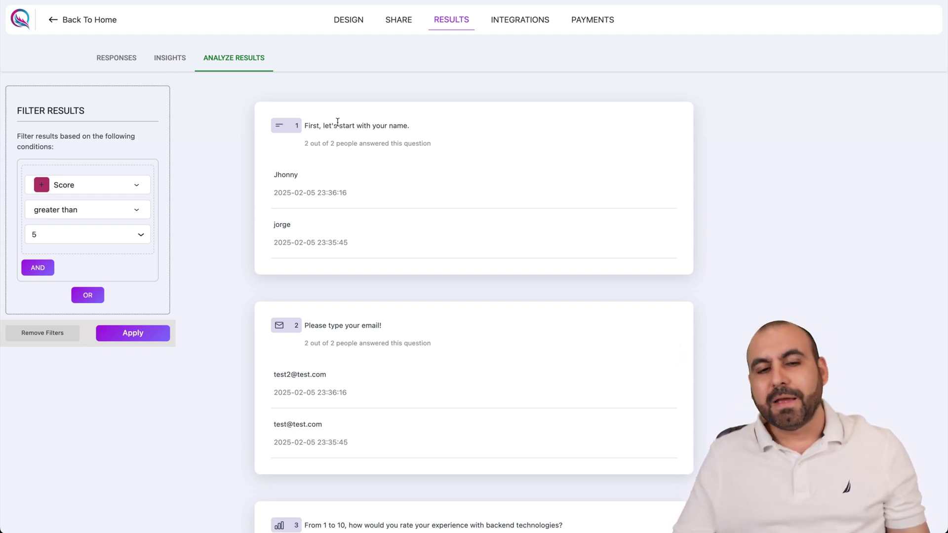
click(362, 28)
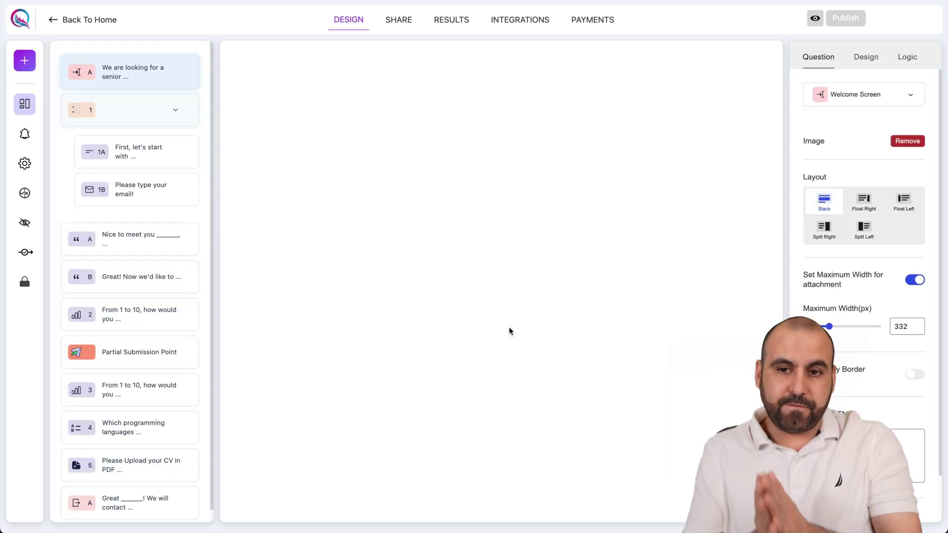
Create a new theme named 'test'.
click(866, 59)
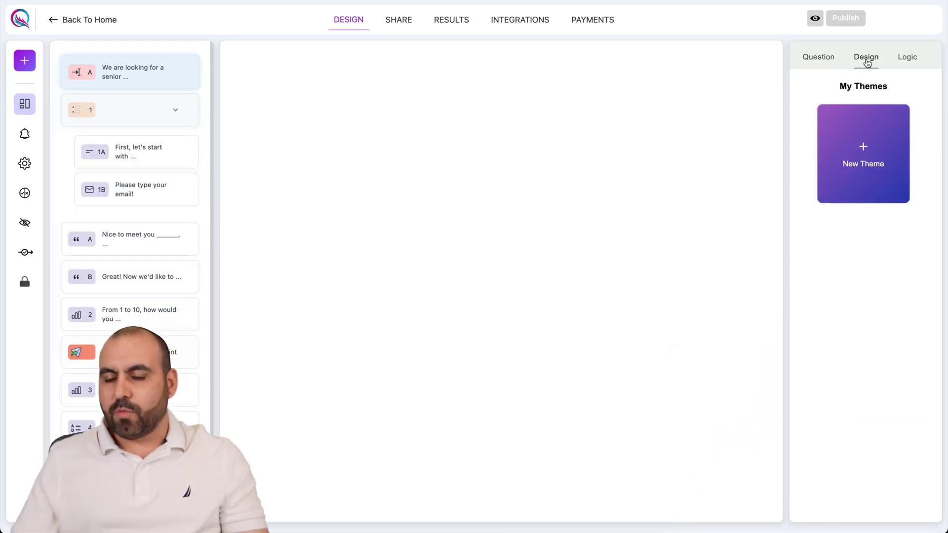
click(863, 153)
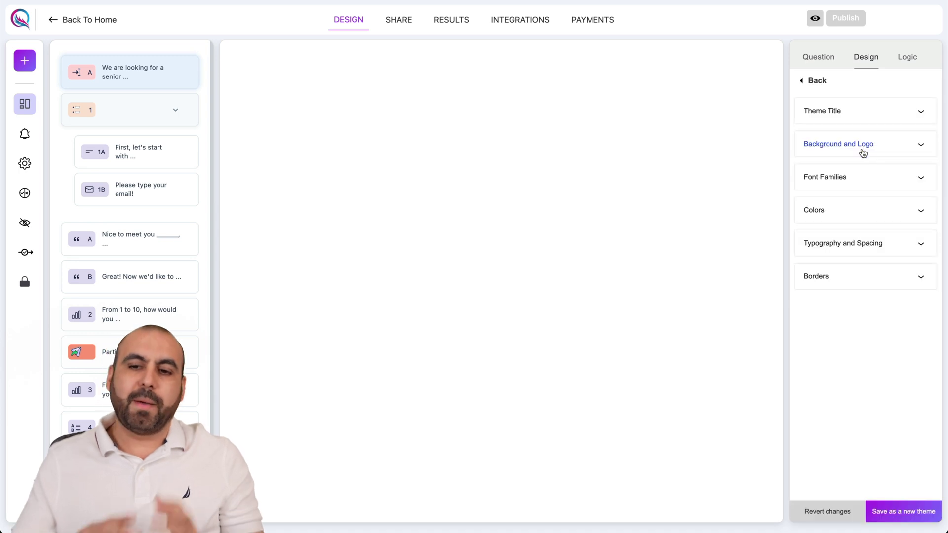
click(861, 112)
click(862, 157)
text(test)
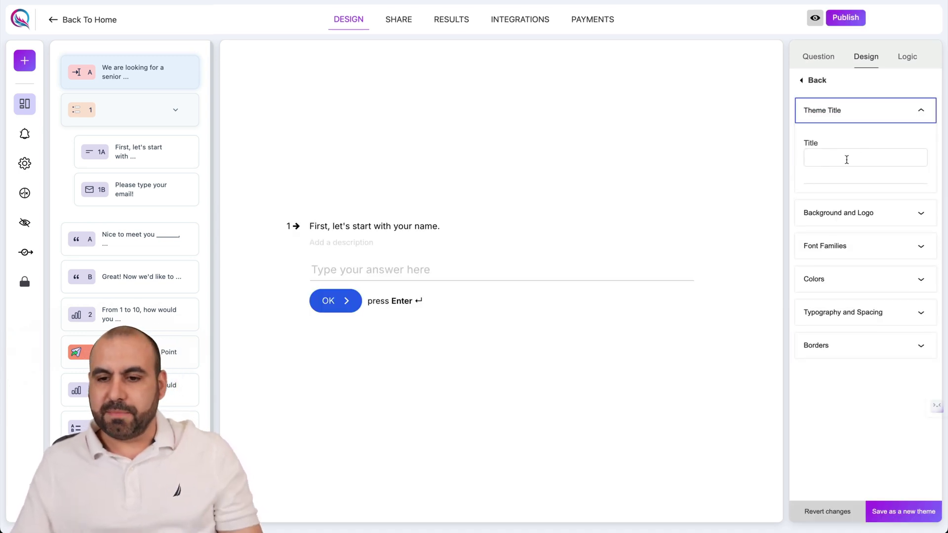
Change the form background colour to pink.
click(841, 213)
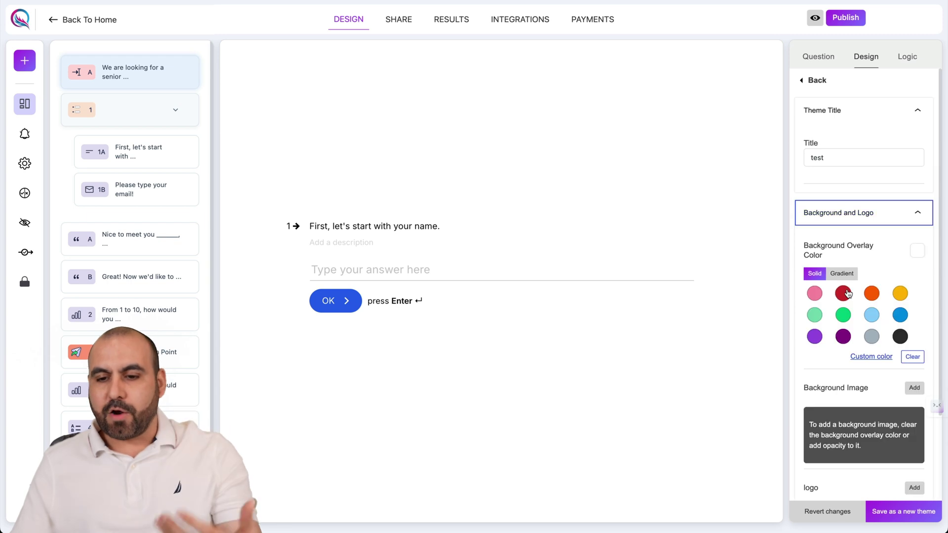
click(843, 293)
click(814, 293)
scroll(834, 323, down, 3)
Set the question text colour to Dark Magenta.
click(836, 395)
scroll(839, 390, down, 5)
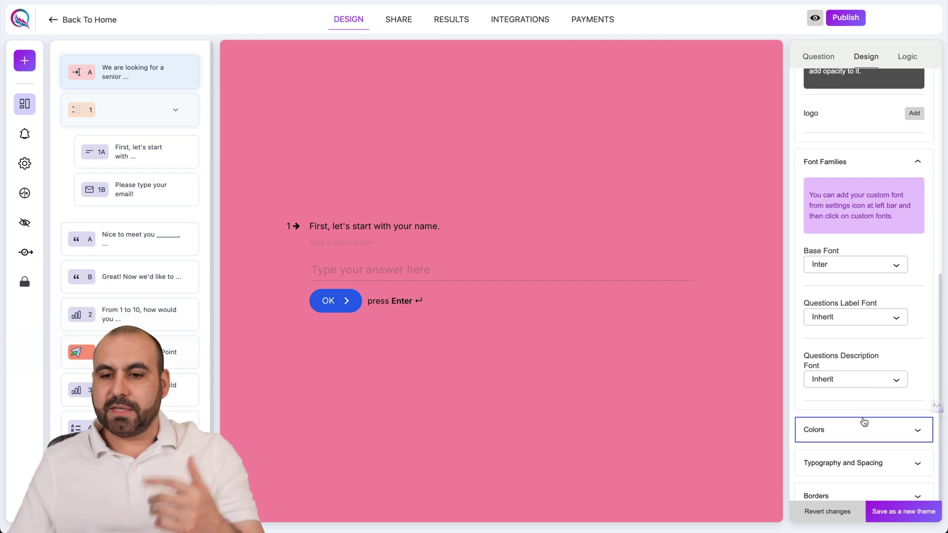
click(861, 427)
scroll(861, 316, down, 5)
click(843, 251)
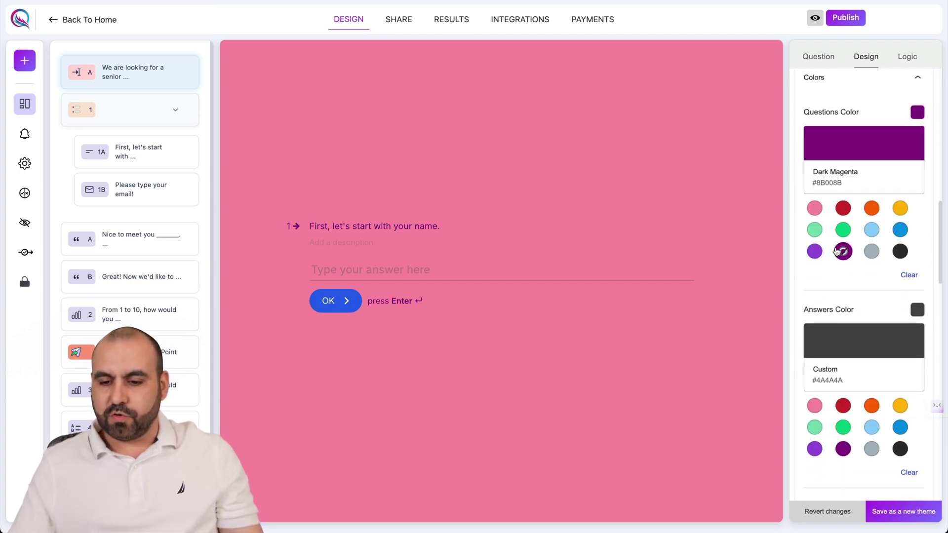
scroll(838, 254, down, 6)
scroll(842, 326, down, 15)
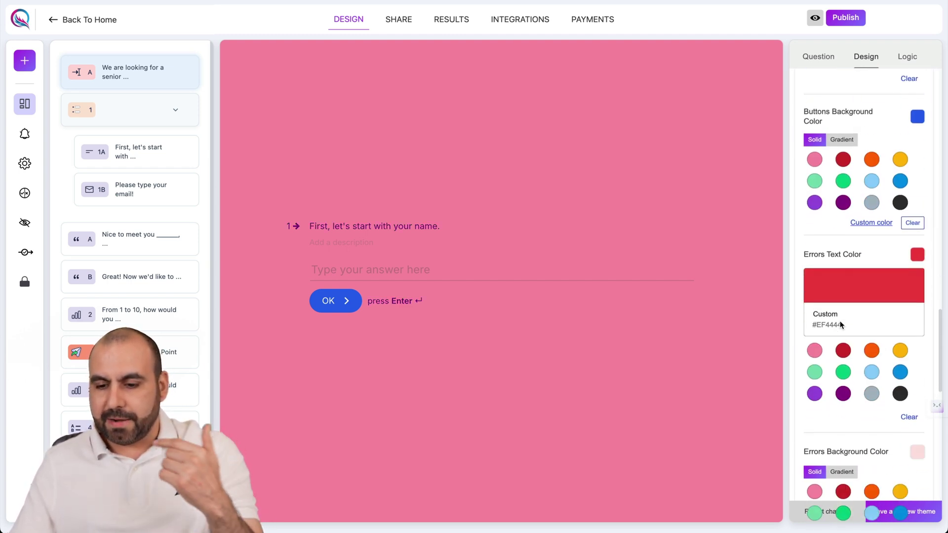
scroll(843, 338, down, 1)
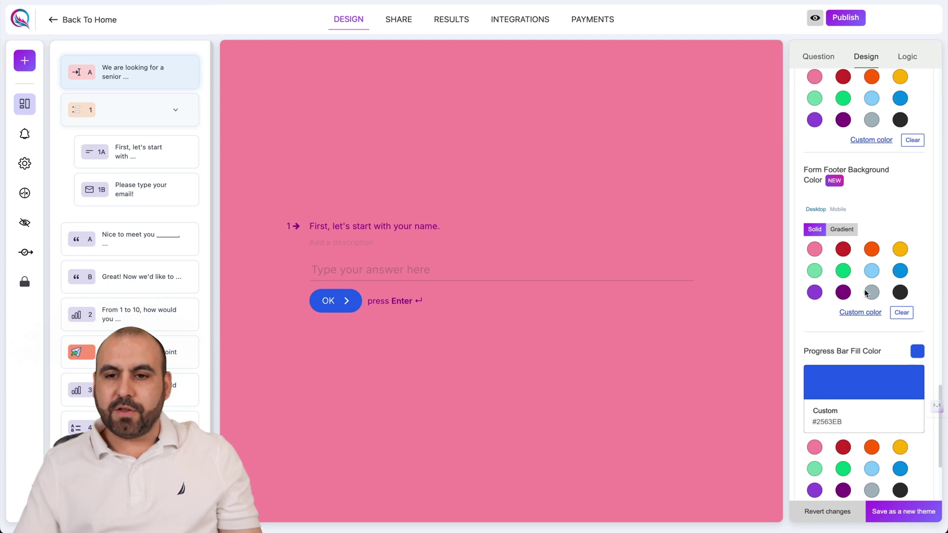
scroll(858, 316, down, 6)
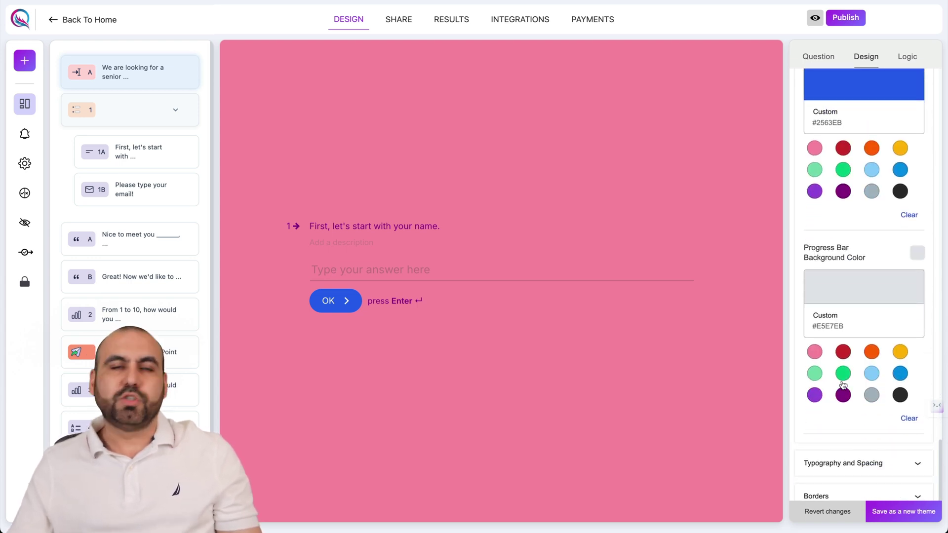
Enlarge the question label font size to 35 px.
click(841, 474)
scroll(840, 469, down, 8)
drag(817, 349, 826, 349)
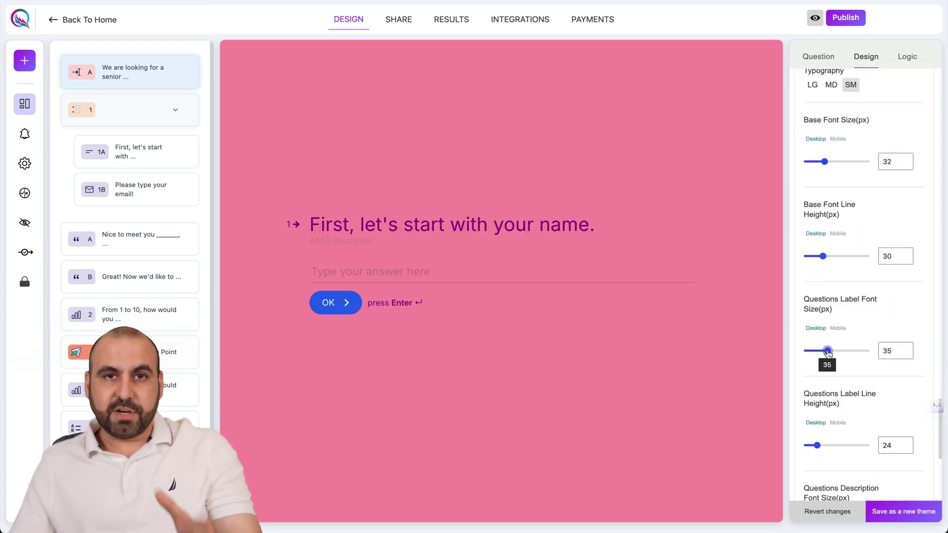
scroll(827, 378, down, 2)
scroll(827, 378, down, 8)
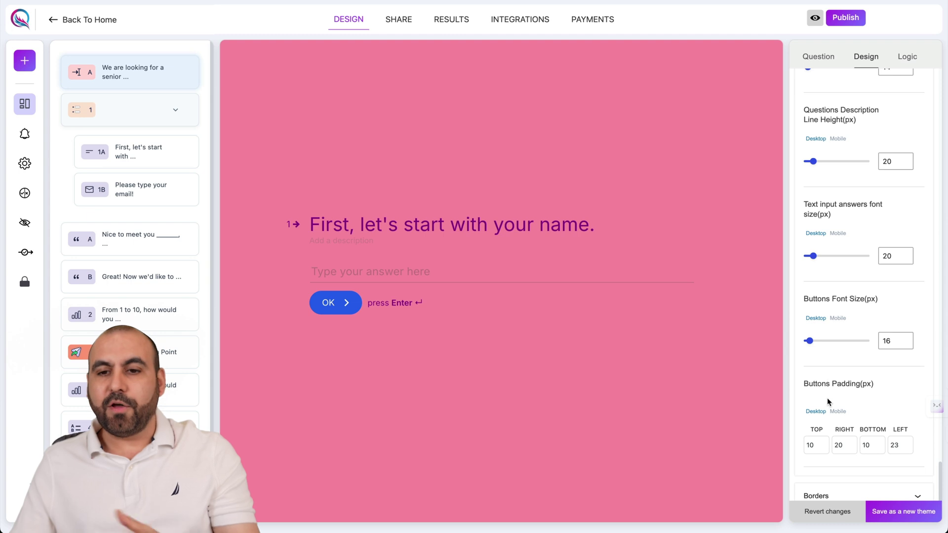
Set the button corner radius to 25 and bring up the Logic panel.
click(838, 496)
scroll(834, 345, down, 7)
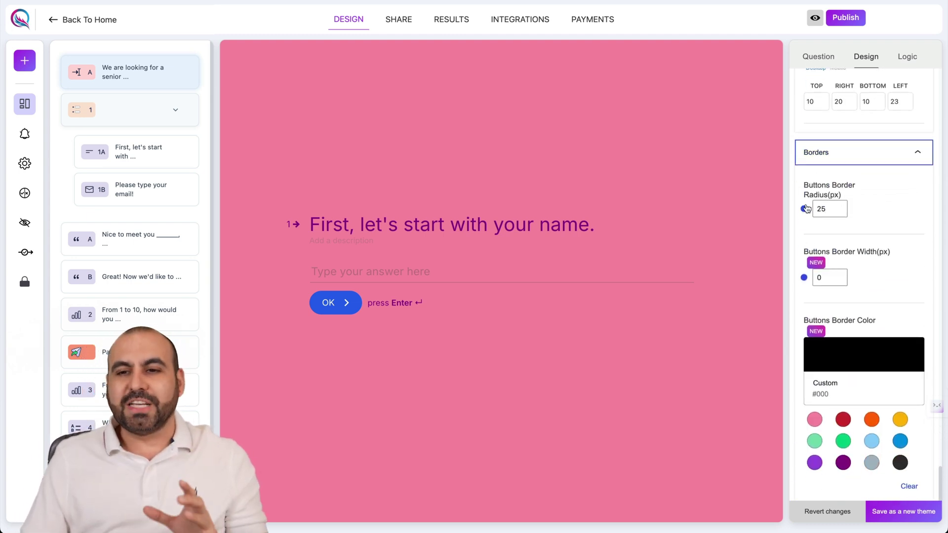
click(805, 209)
click(906, 65)
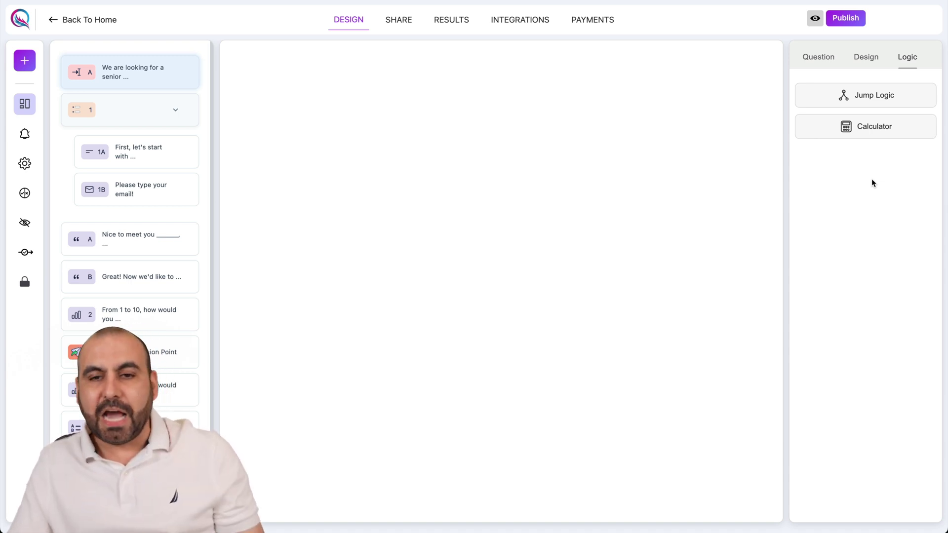
Open the Jump Logic flow chart and pan down to the ending blocks.
click(867, 98)
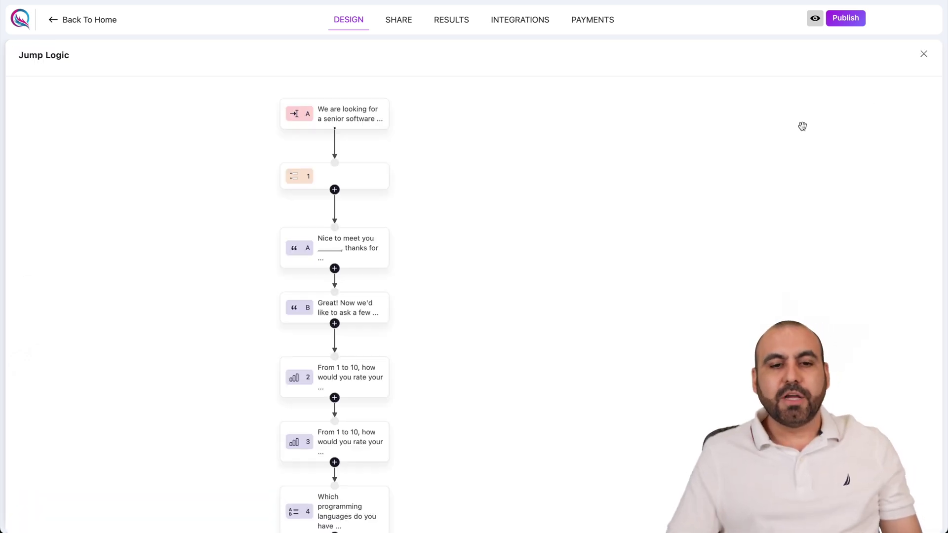
drag(425, 239, 469, 176)
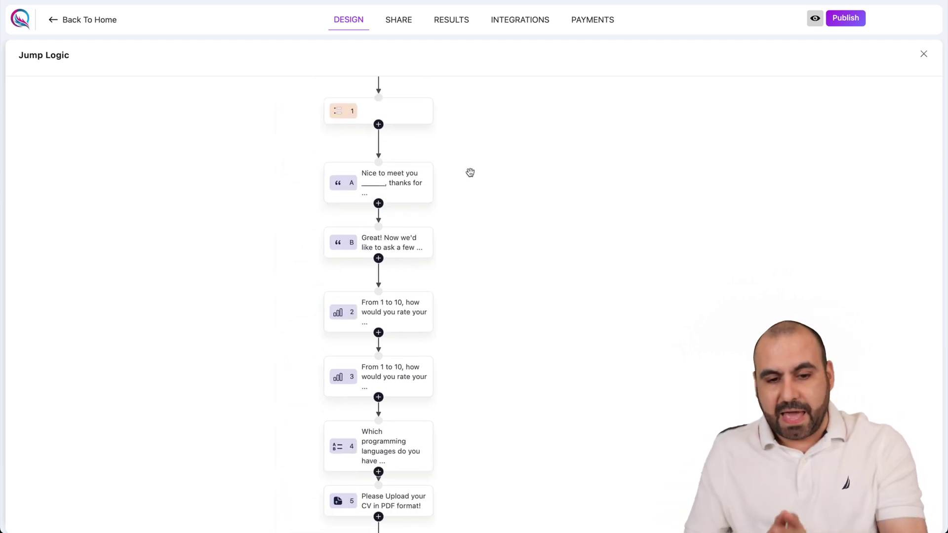
scroll(469, 178, down, 2)
drag(472, 179, 472, 108)
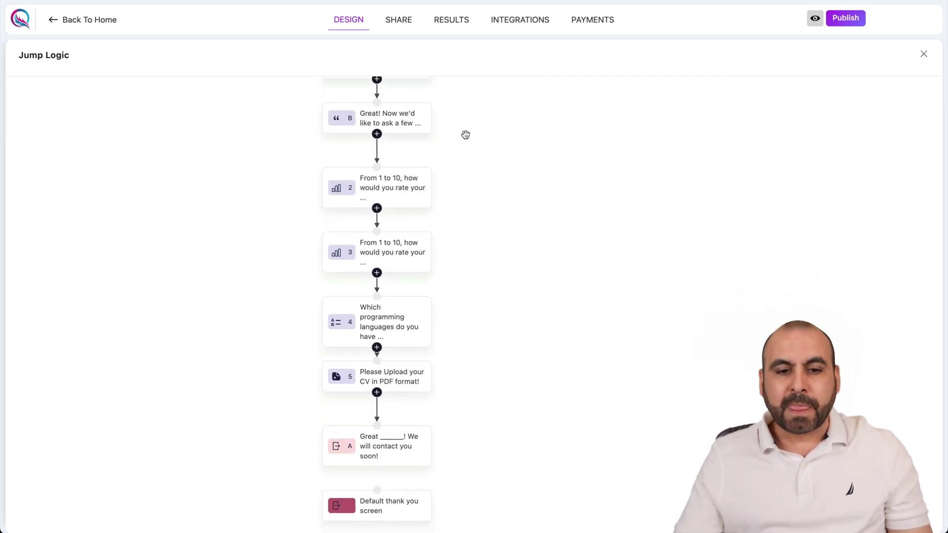
Inspect block 2's jump rules without changes and start a jump line from it.
click(391, 186)
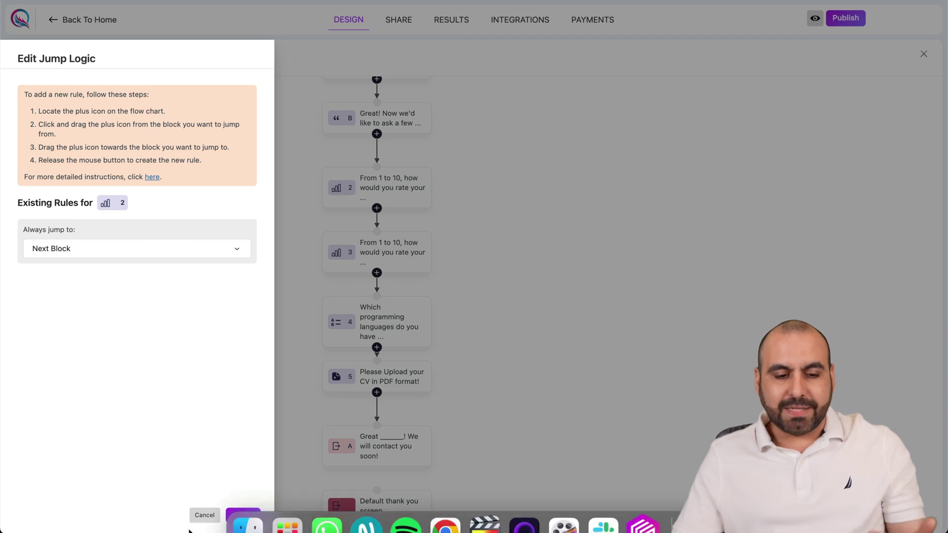
click(204, 515)
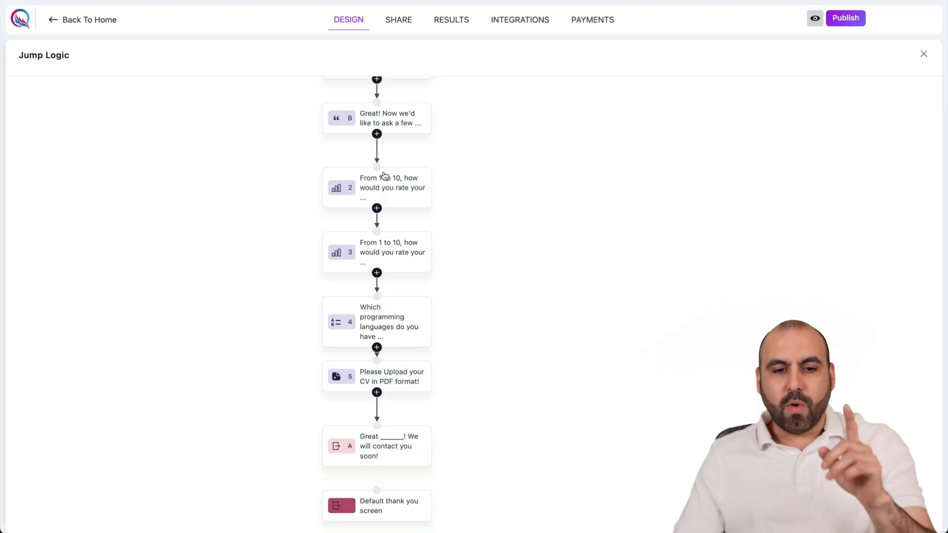
drag(376, 207, 393, 456)
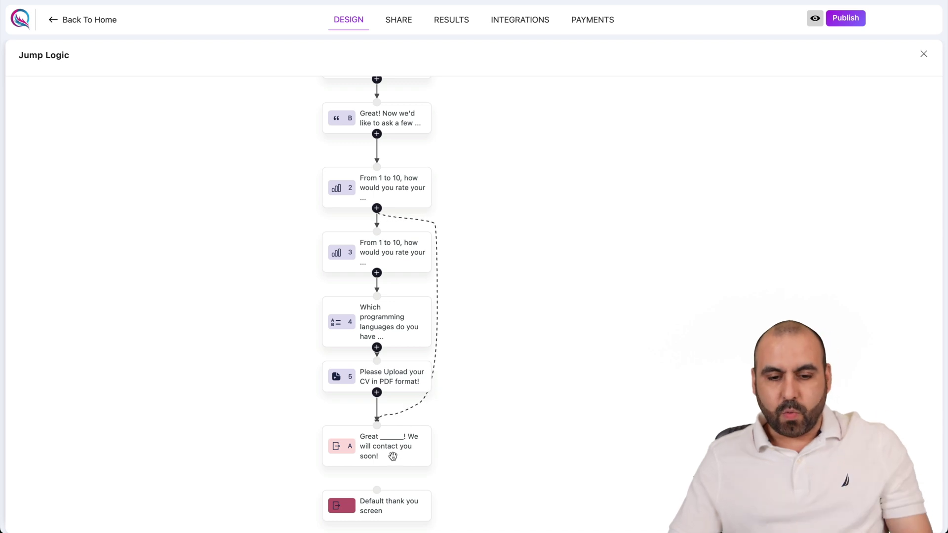
Jump question 2 to ending A when the 1-to-10 rating is lower than 5, and save.
drag(375, 463, 376, 436)
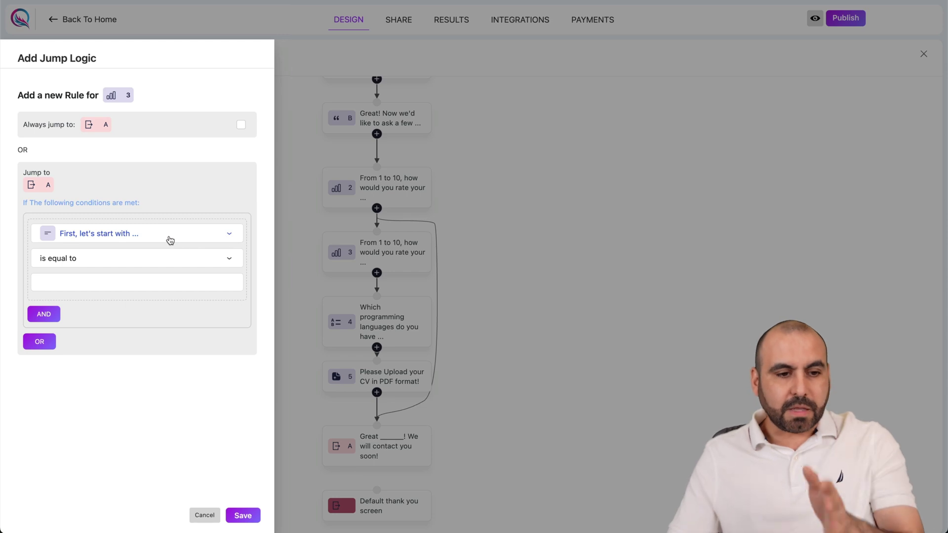
click(157, 238)
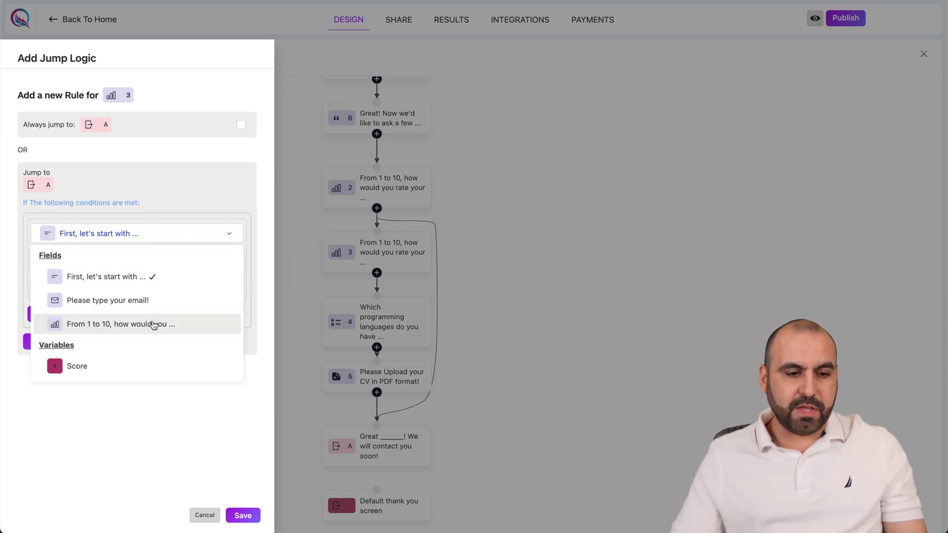
click(154, 324)
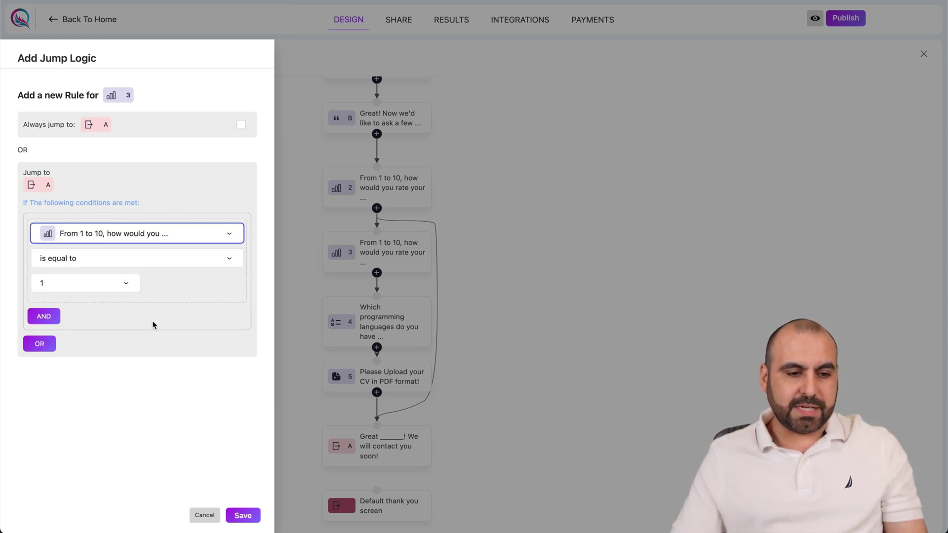
click(158, 260)
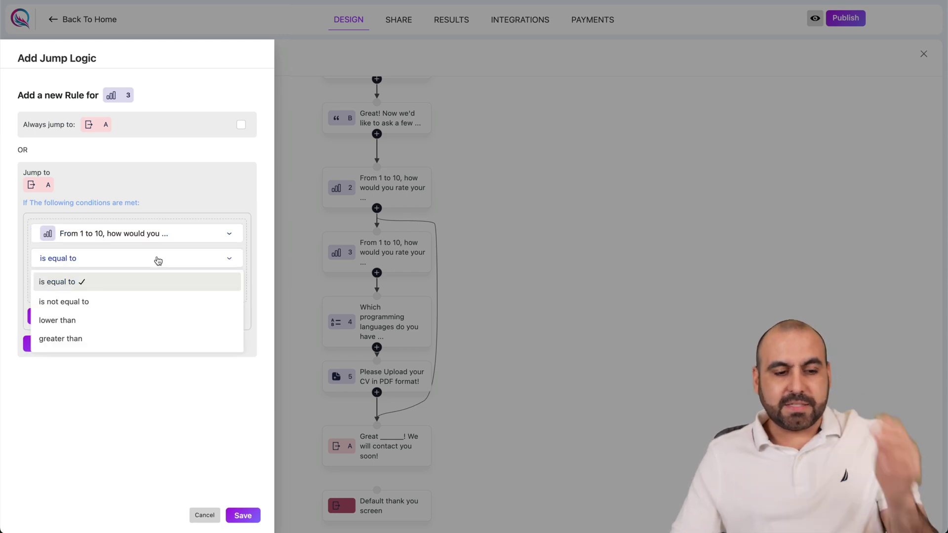
click(148, 320)
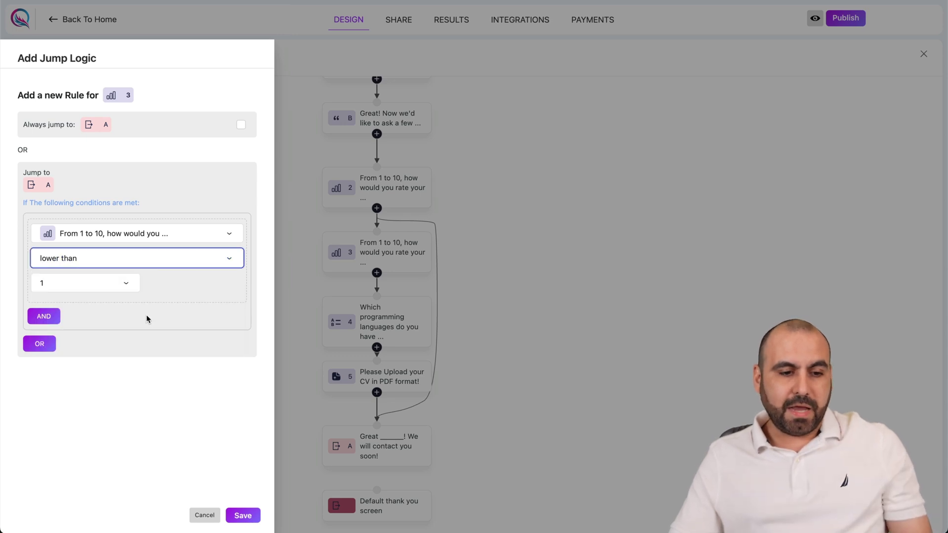
click(127, 285)
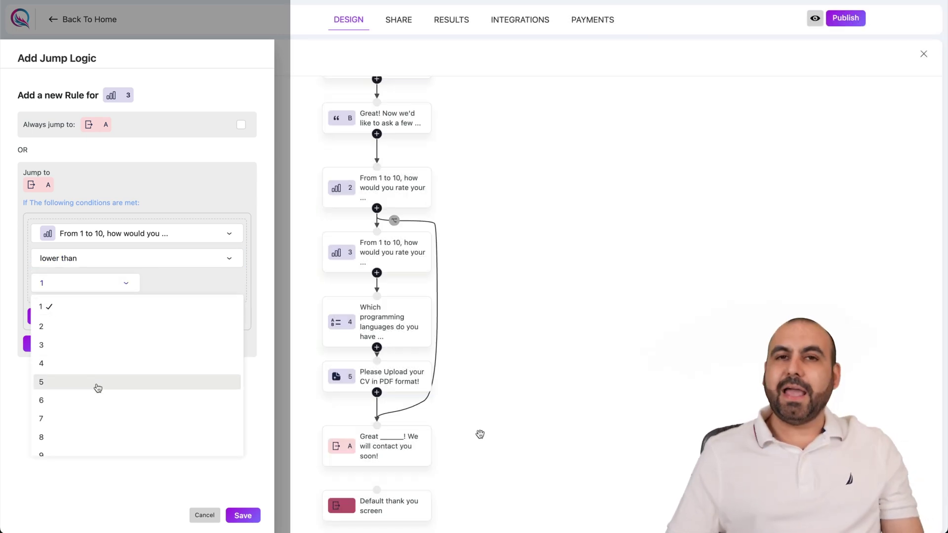
click(98, 388)
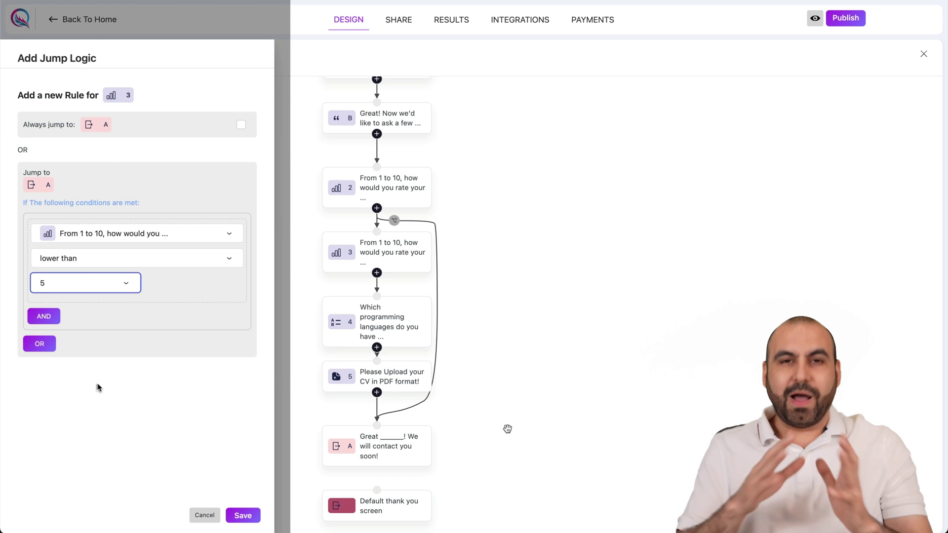
click(241, 515)
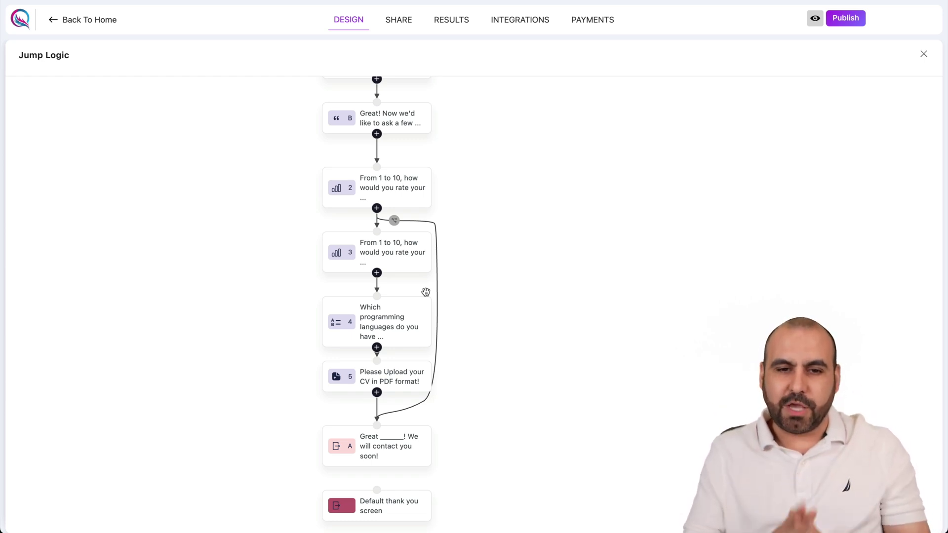
click(845, 15)
Preview the published form and answer with a test name and email.
click(814, 19)
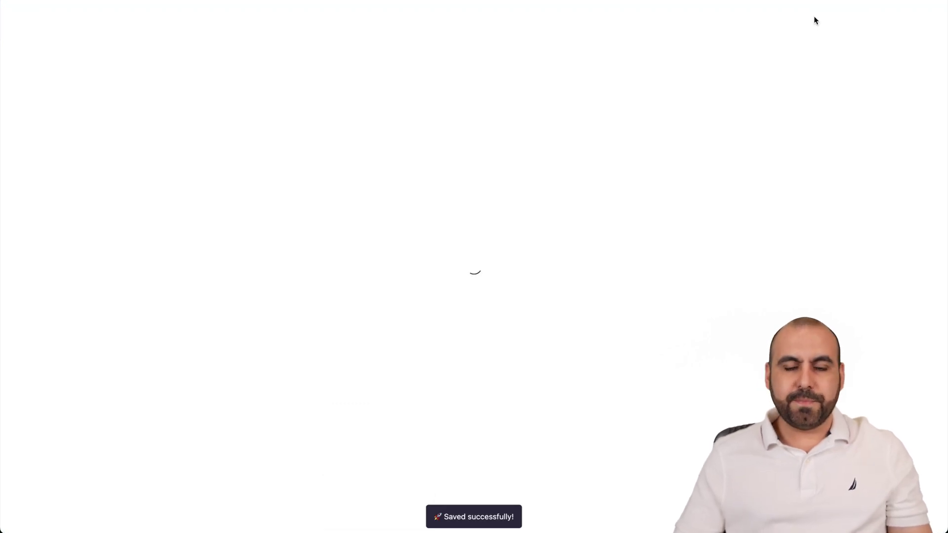
click(441, 392)
click(339, 255)
text(test)
click(520, 268)
text(test@tec.com)
click(309, 310)
Rate backend experience 4, confirm it reaches the contact-you-soon ending, and exit preview.
click(318, 276)
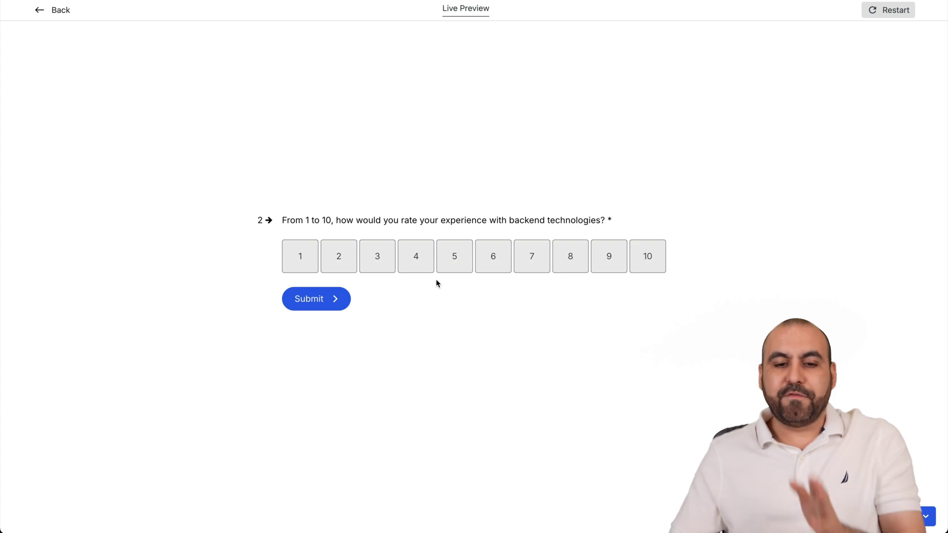
click(408, 266)
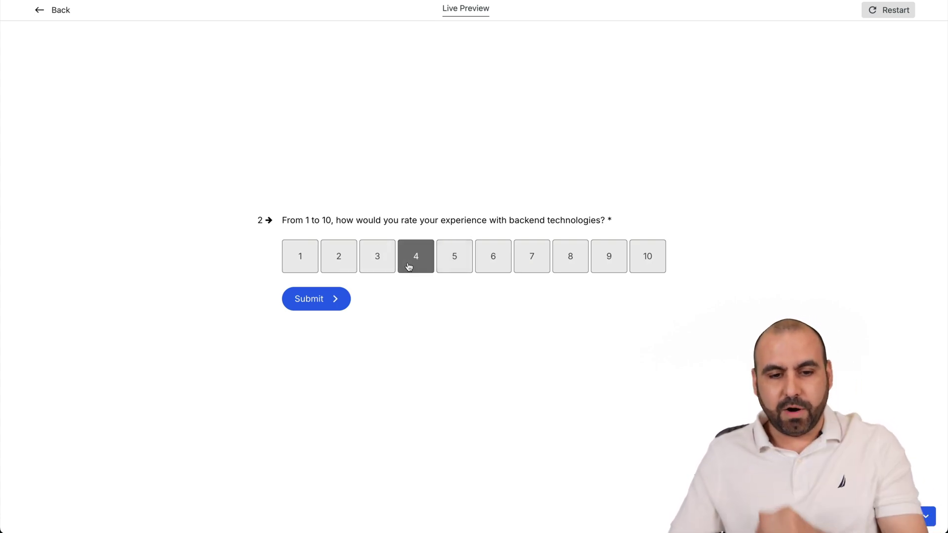
click(340, 296)
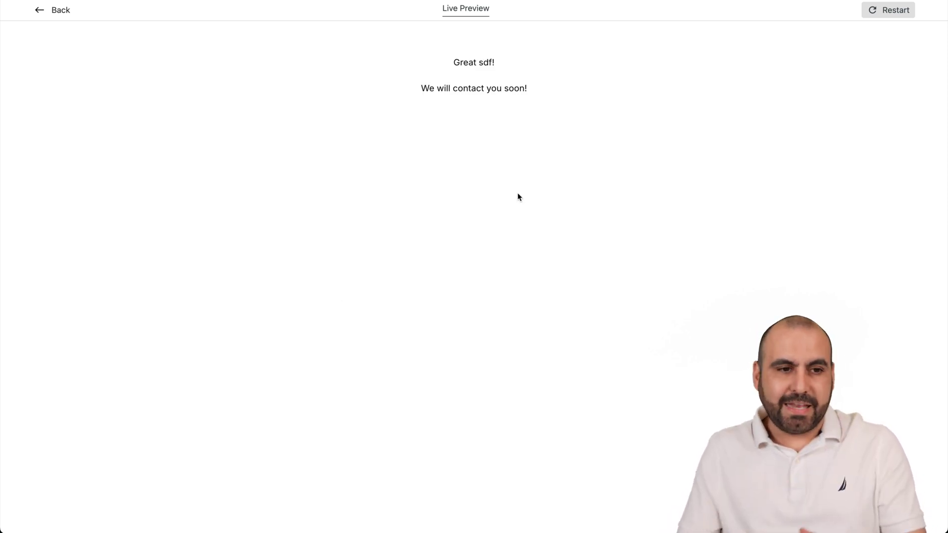
click(53, 6)
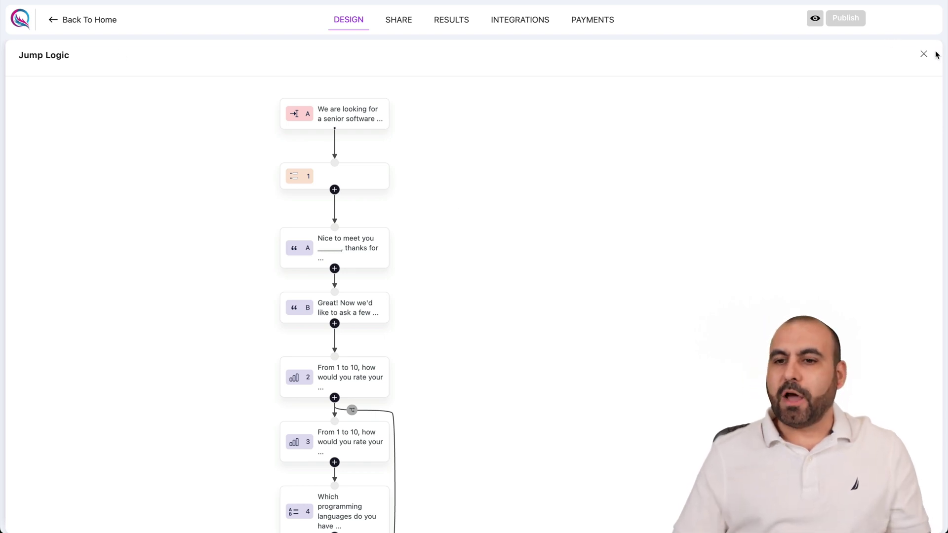
Select question 2 and add a new Calculator rule for it.
click(923, 54)
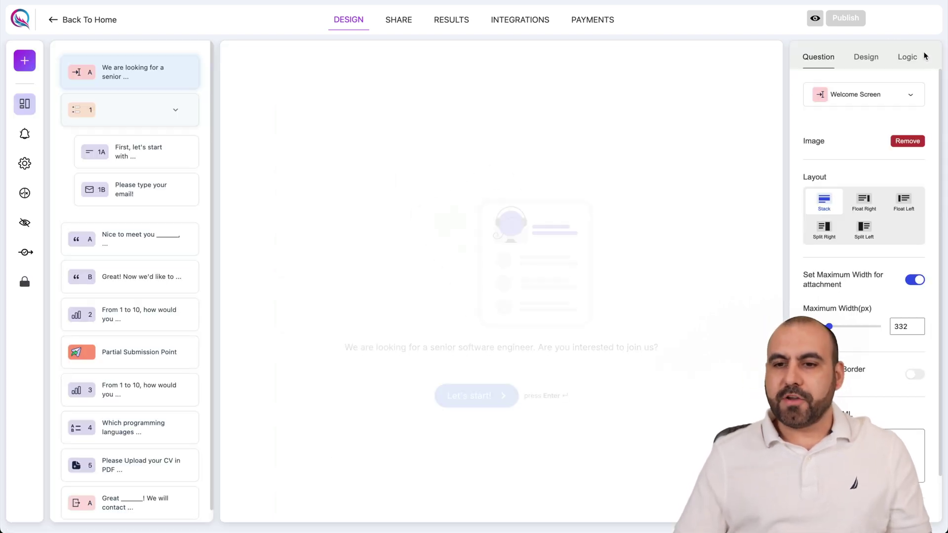
click(898, 59)
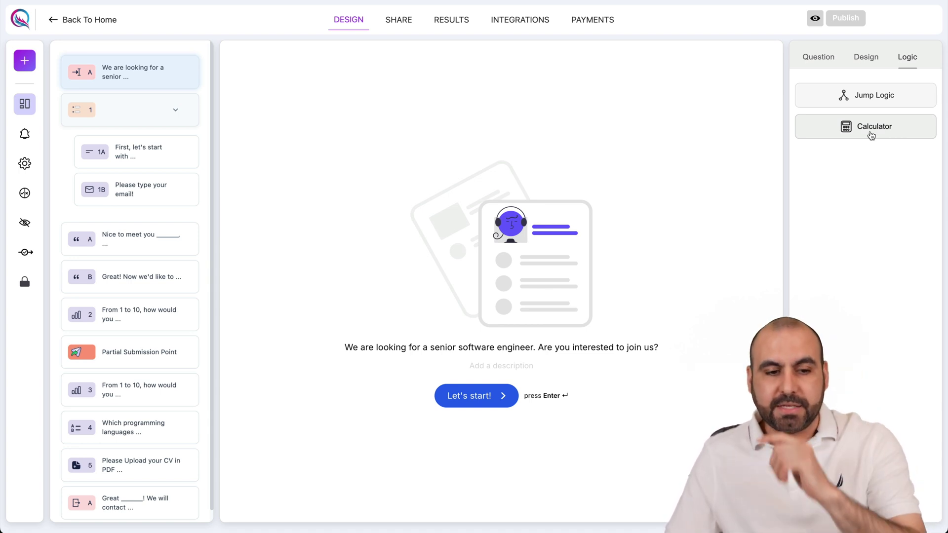
click(142, 314)
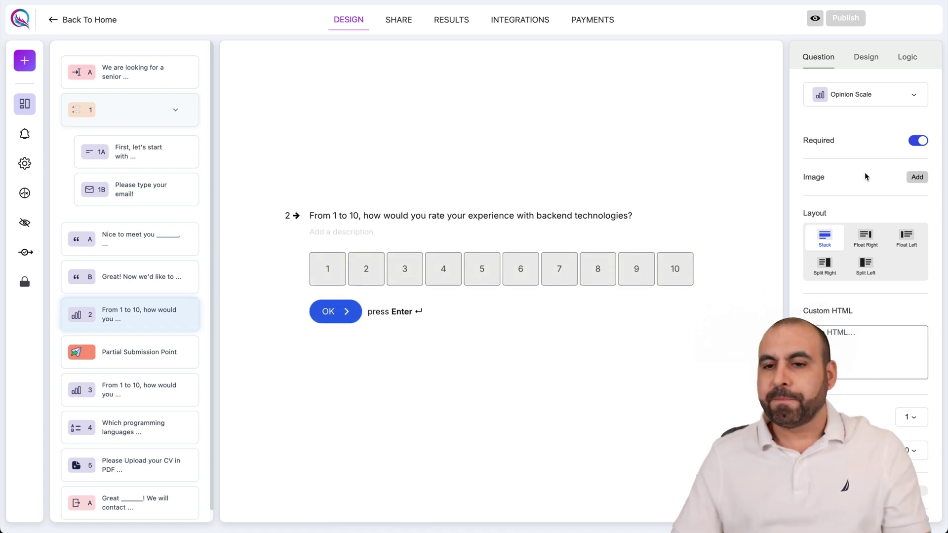
click(907, 57)
click(863, 127)
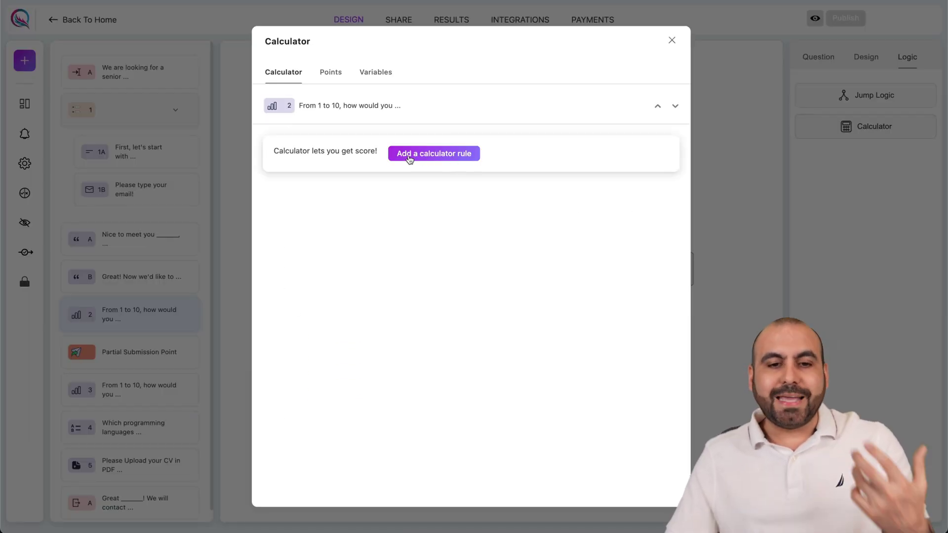
click(450, 154)
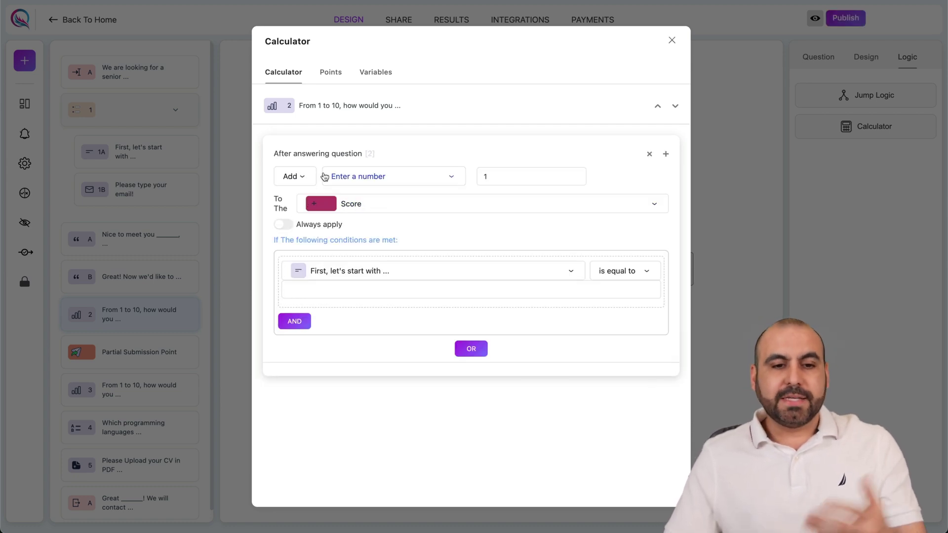
Keep the Add-to-Score operation and award 20 points for Python and 5 for PHP.
click(297, 176)
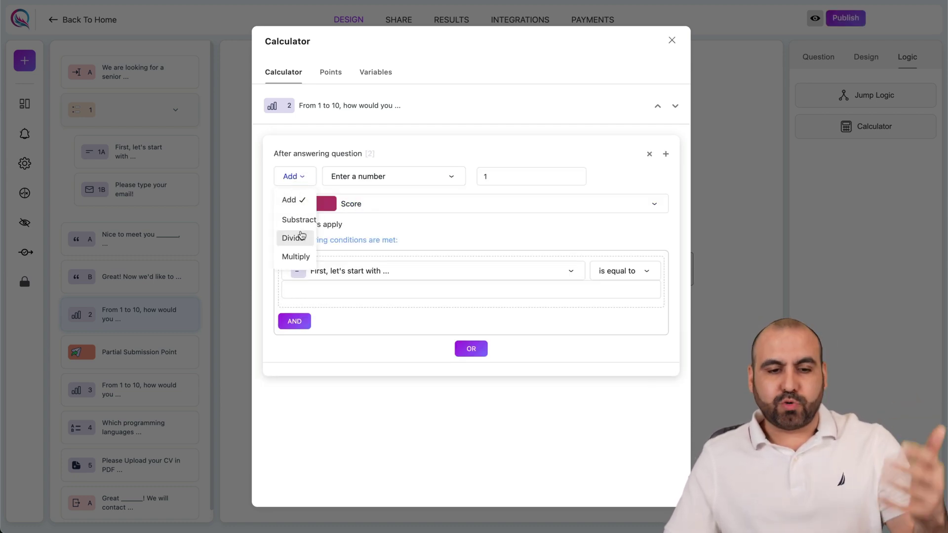
click(429, 192)
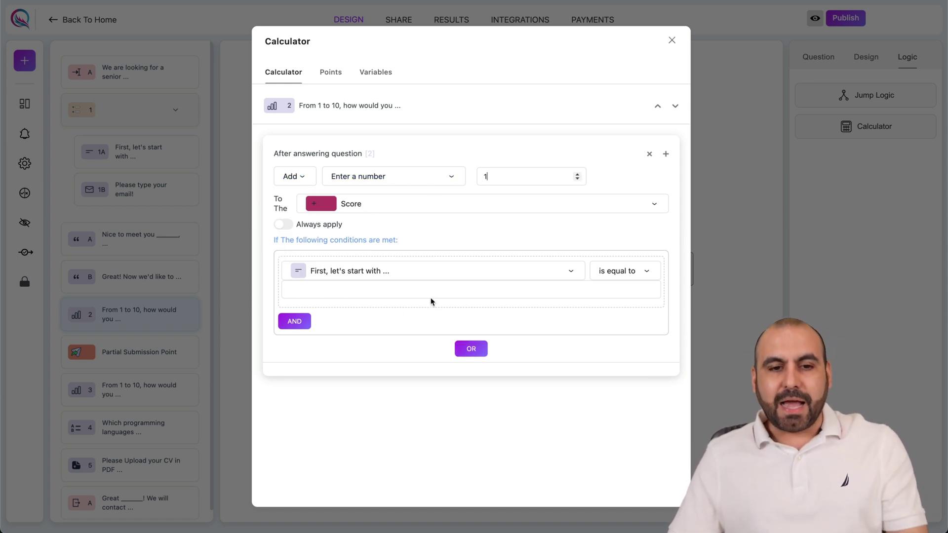
click(330, 73)
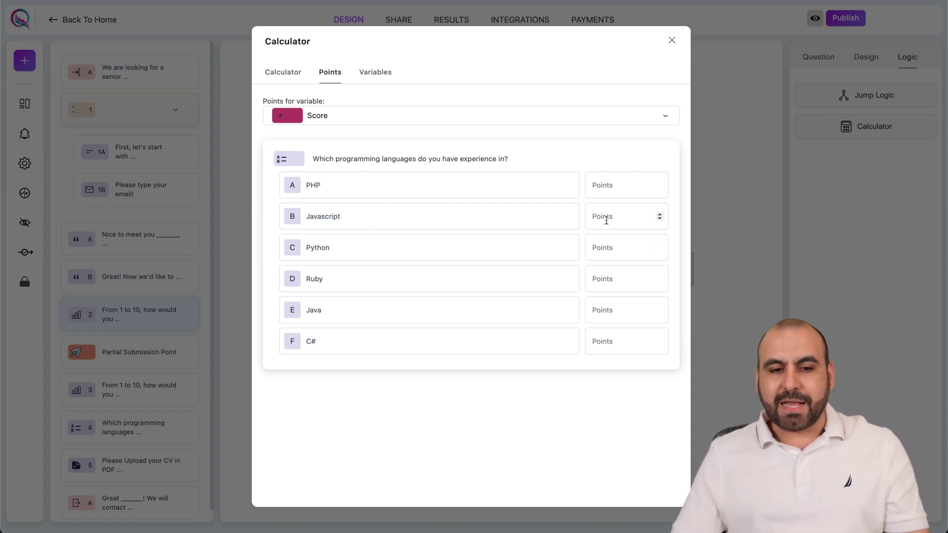
click(606, 252)
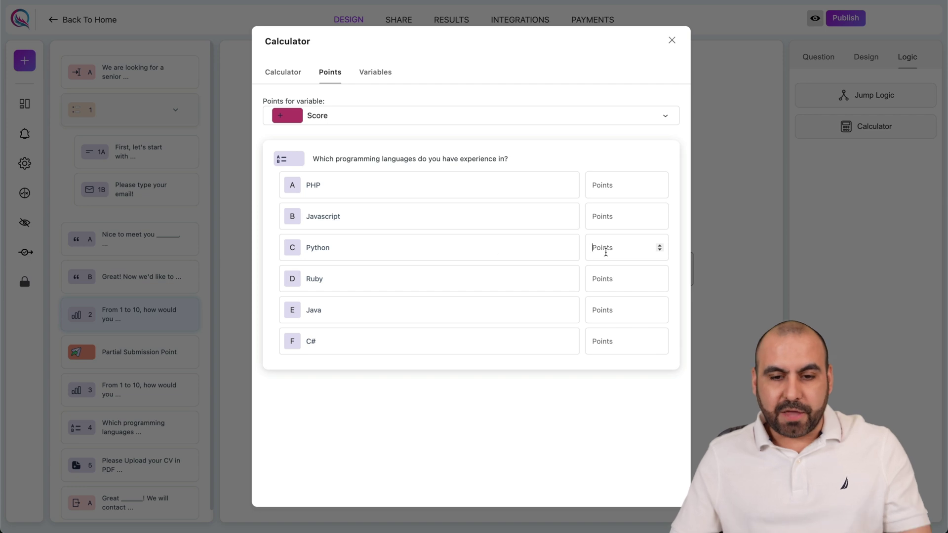
text(20)
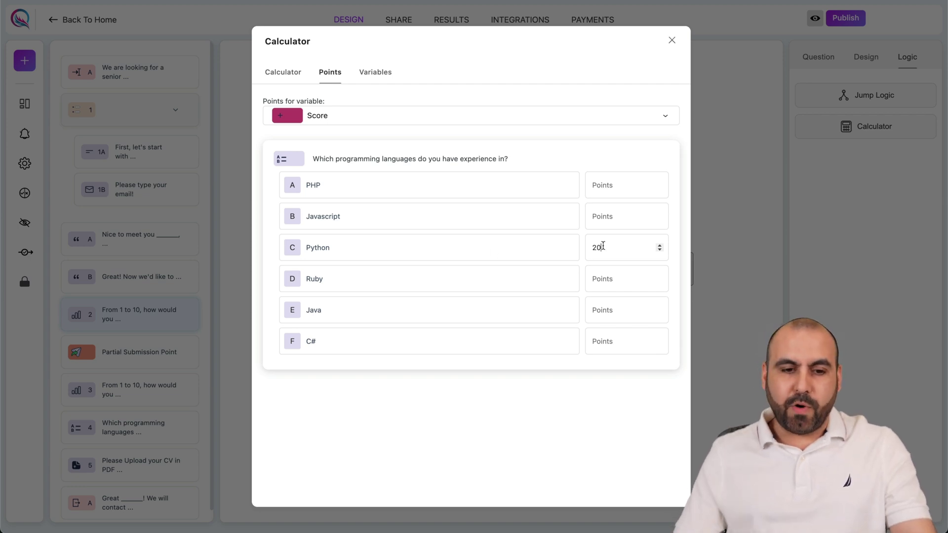
click(605, 189)
text(5)
click(607, 216)
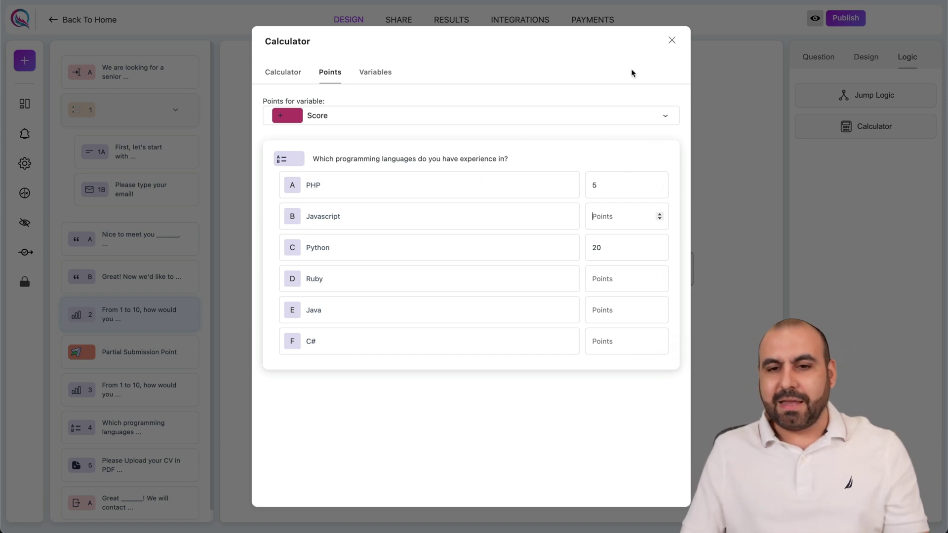
click(671, 41)
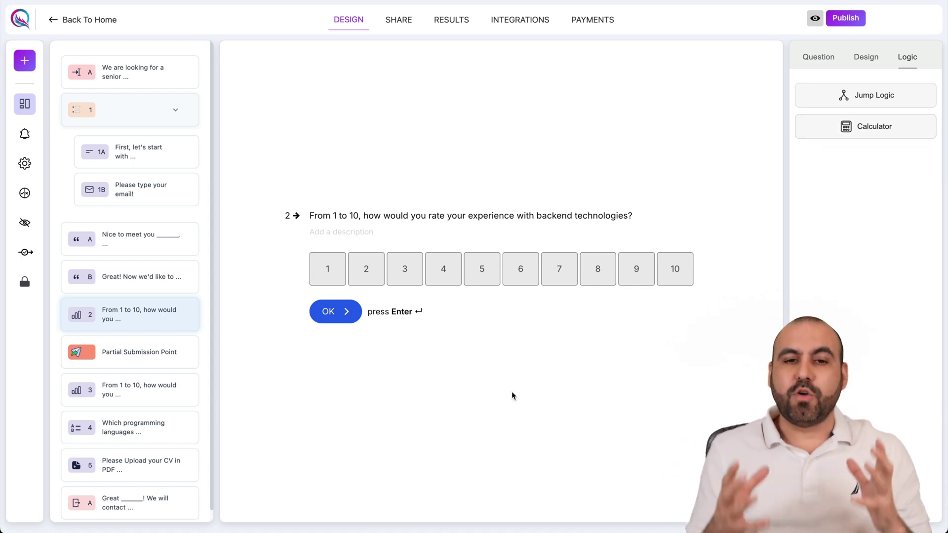
Leave the editor, reopen 'Form' from All Forms and view its Shortcode share option.
click(407, 21)
click(529, 293)
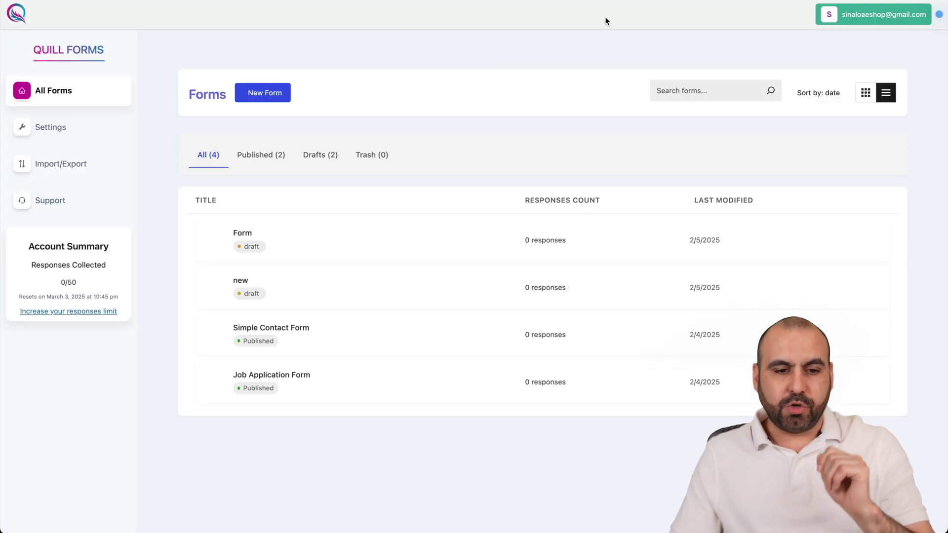
click(243, 233)
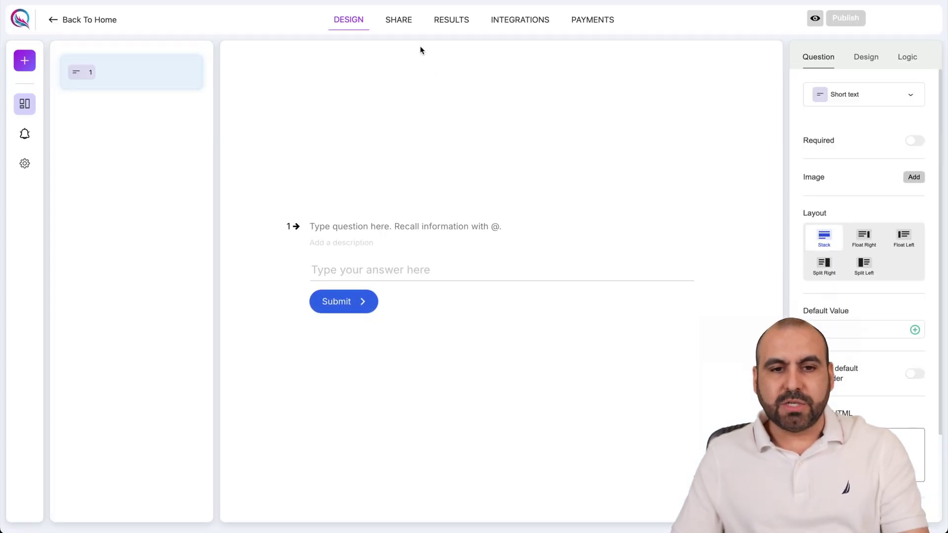
click(409, 31)
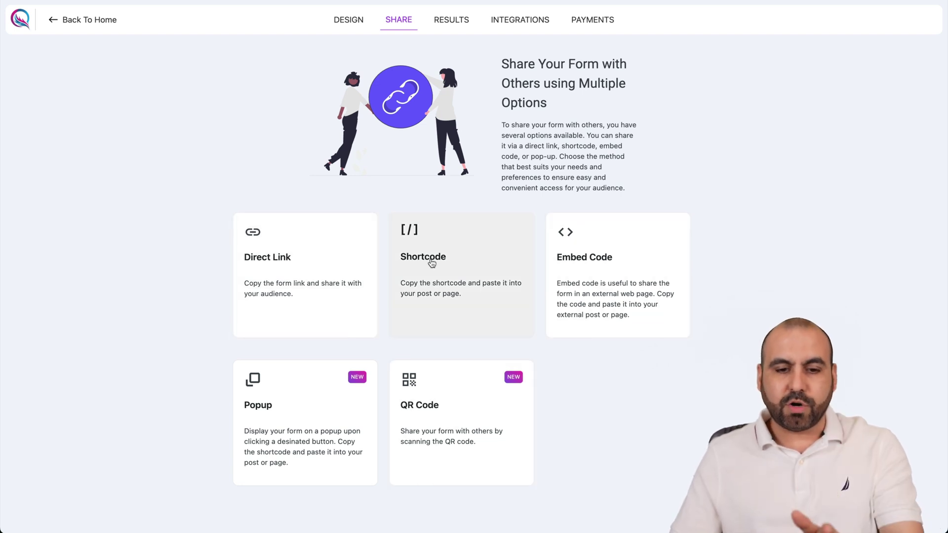
click(431, 263)
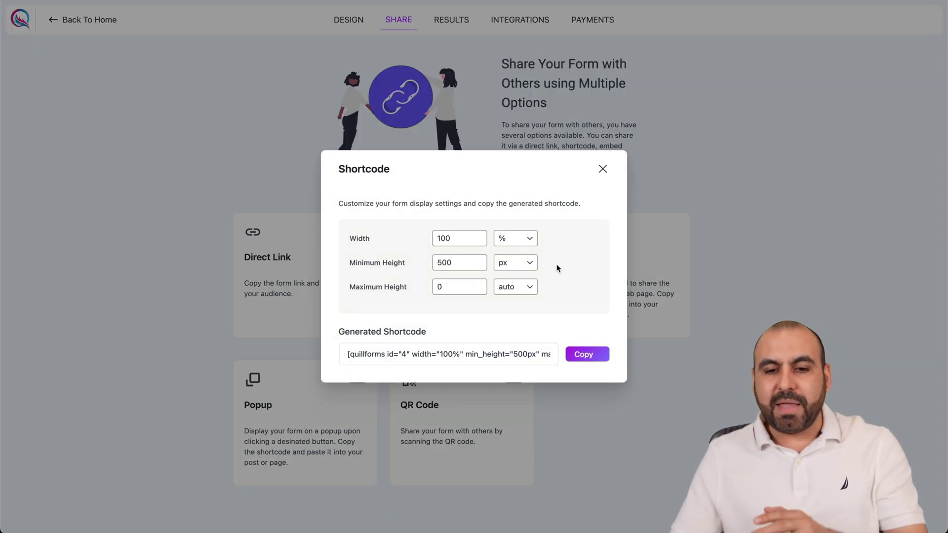
click(602, 169)
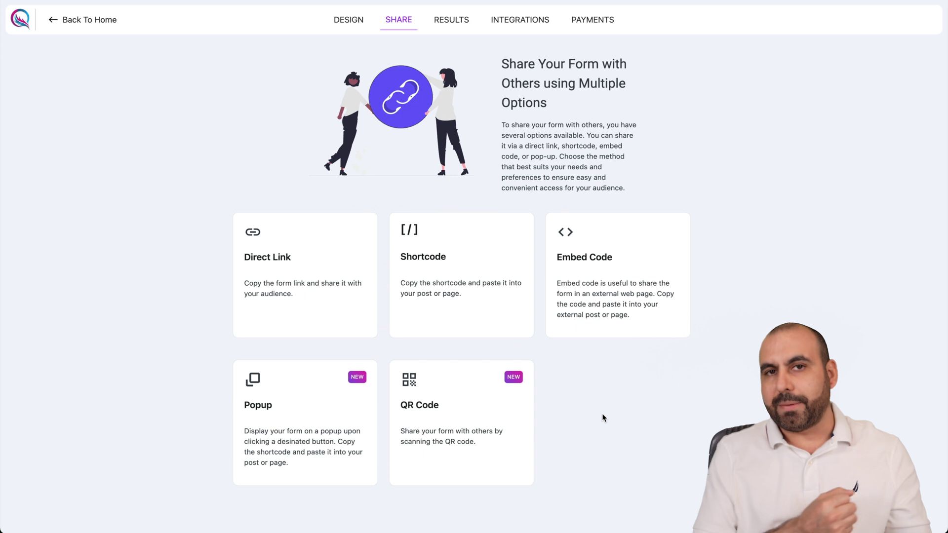
click(303, 414)
scroll(272, 313, down, 7)
scroll(273, 314, down, 4)
scroll(274, 314, up, 10)
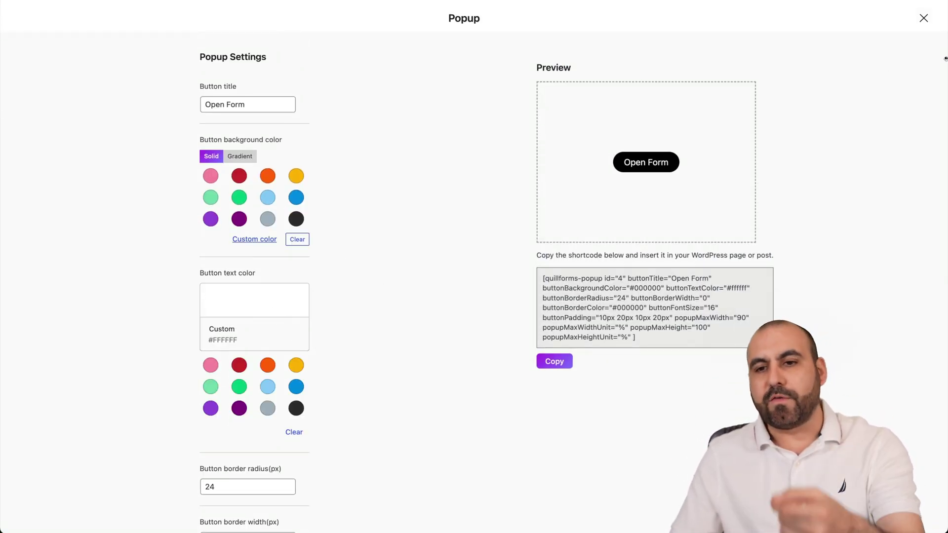
click(923, 17)
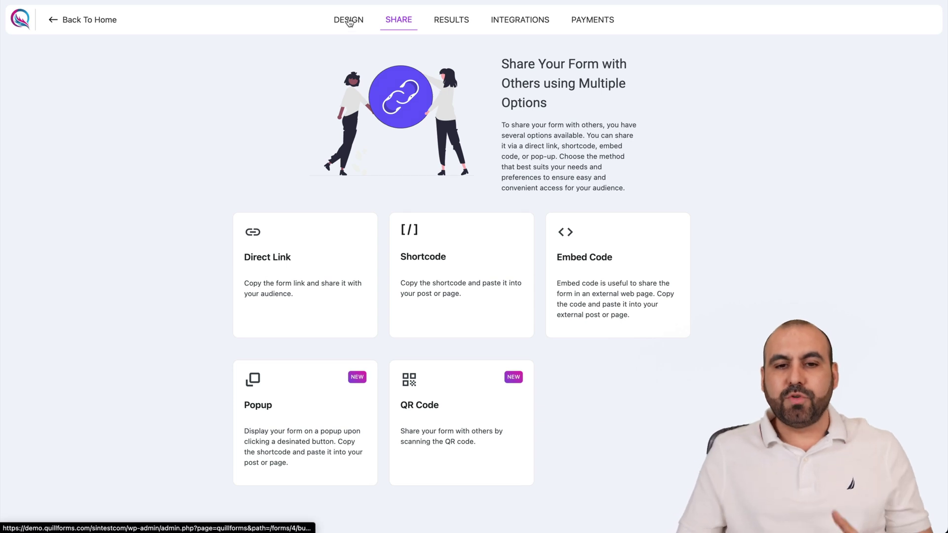
click(54, 25)
Browse the plugin's Settings tabs: Payments, Emails, Integrations and Tracking & Analytics.
click(59, 169)
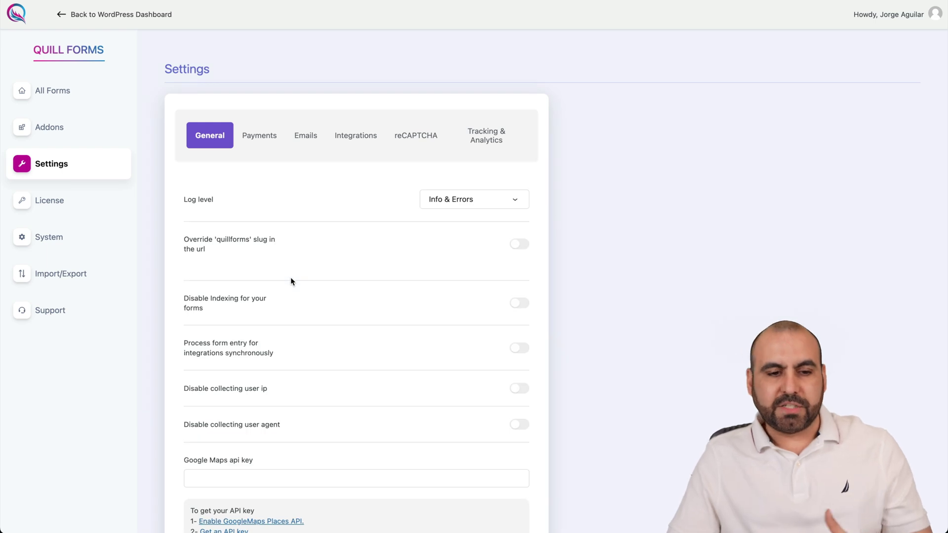
click(262, 137)
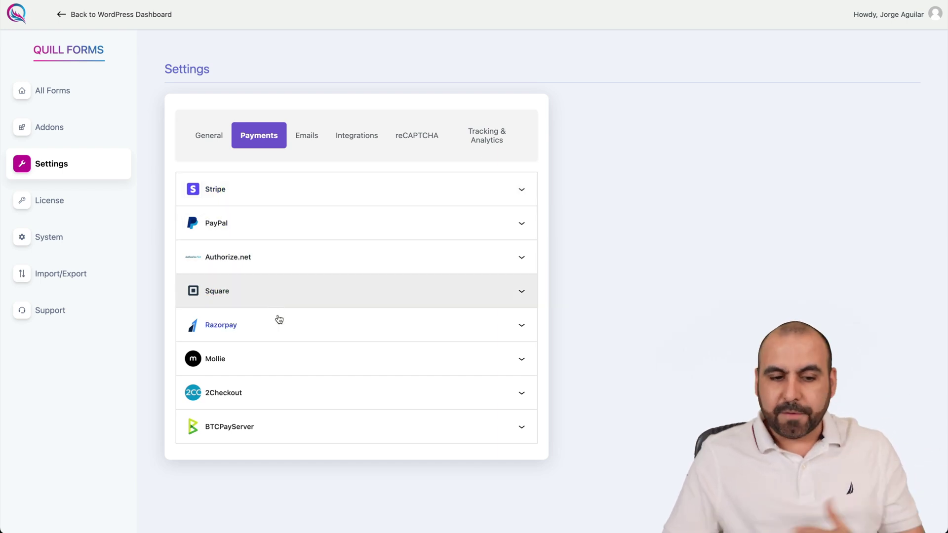
click(309, 140)
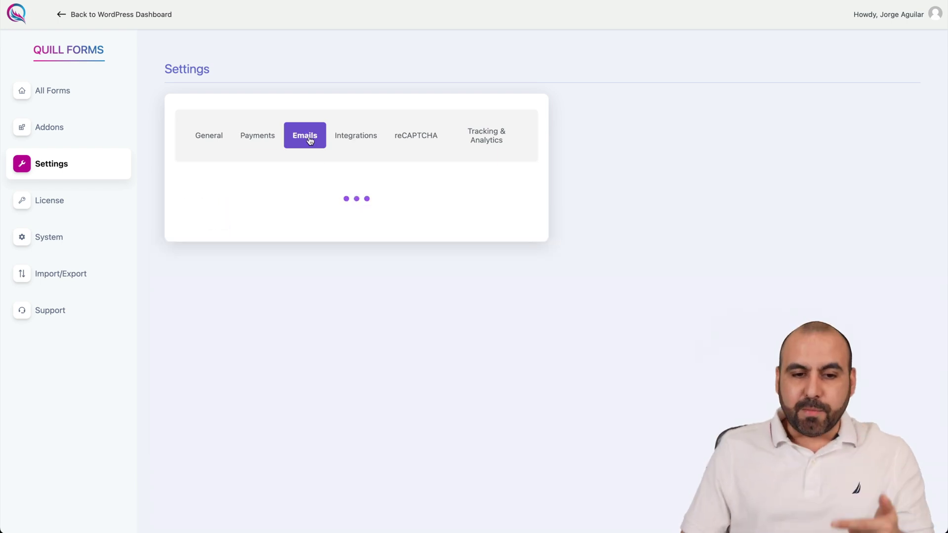
click(358, 143)
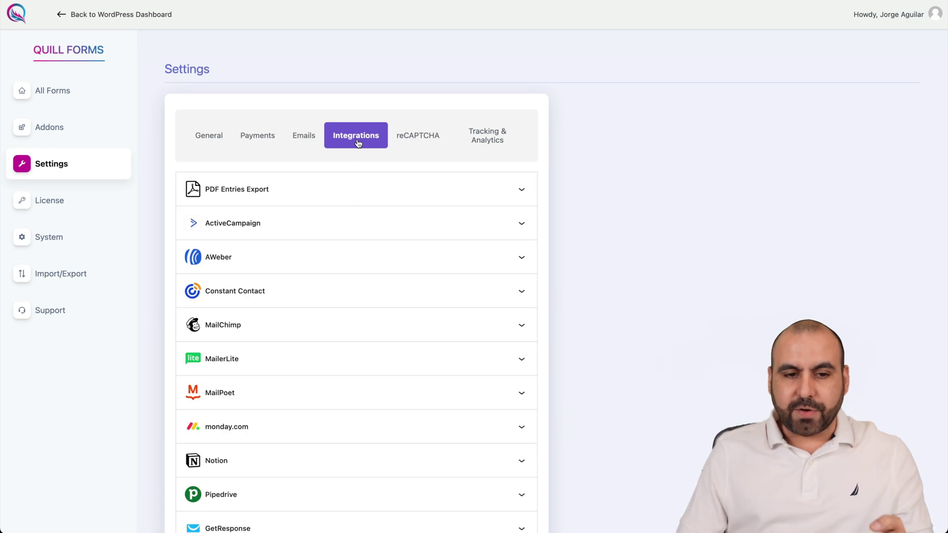
scroll(341, 279, down, 5)
scroll(343, 280, down, 20)
scroll(343, 280, up, 20)
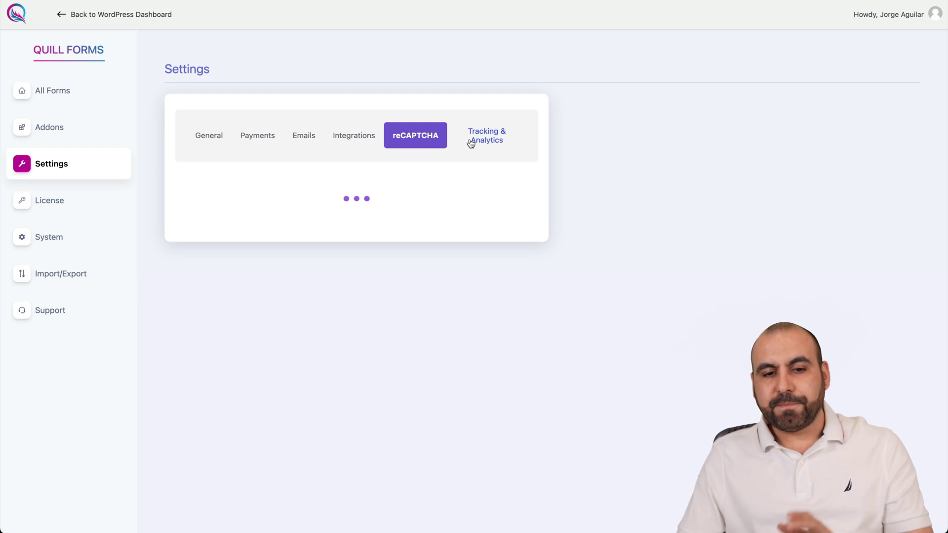
click(492, 141)
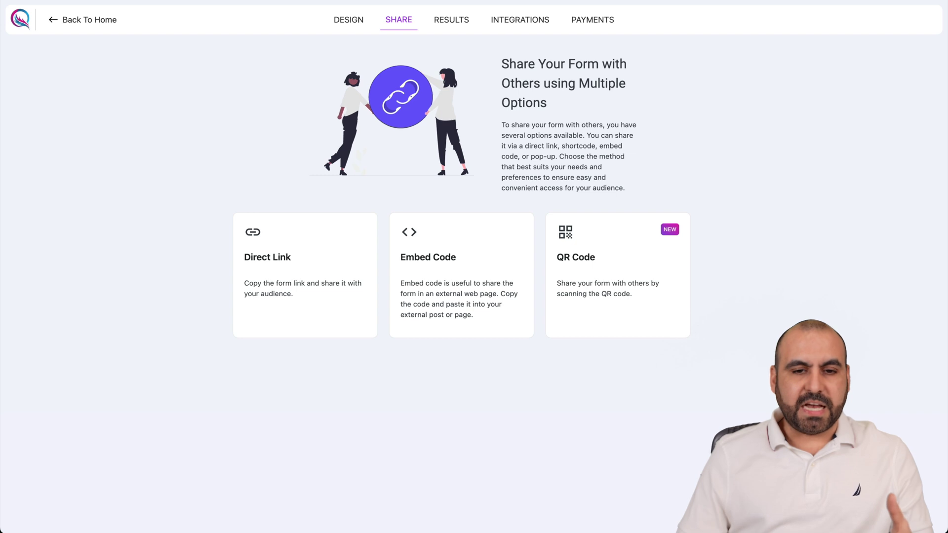
Check the cloud Settings tabs Emails, Integrations and Tracking & Analytics, then return to All Forms.
click(70, 23)
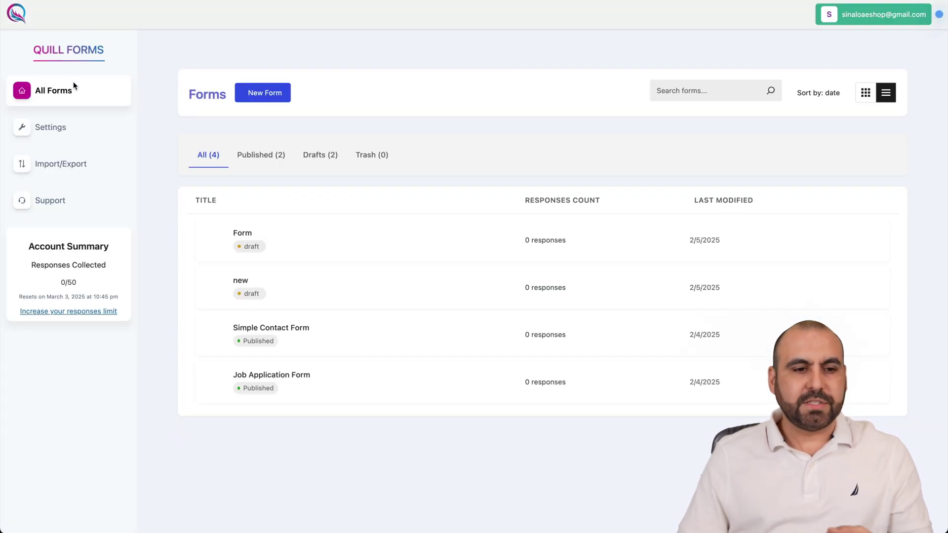
click(79, 127)
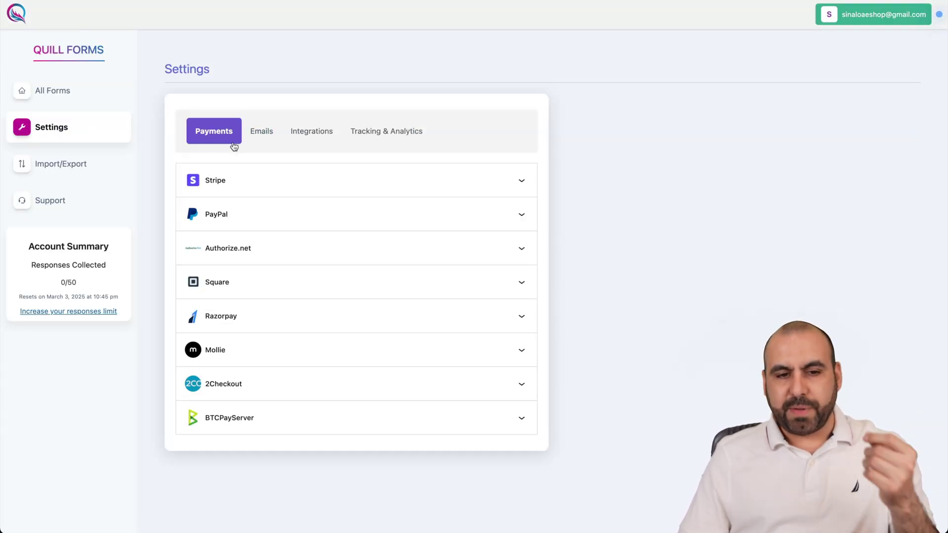
click(251, 133)
click(304, 133)
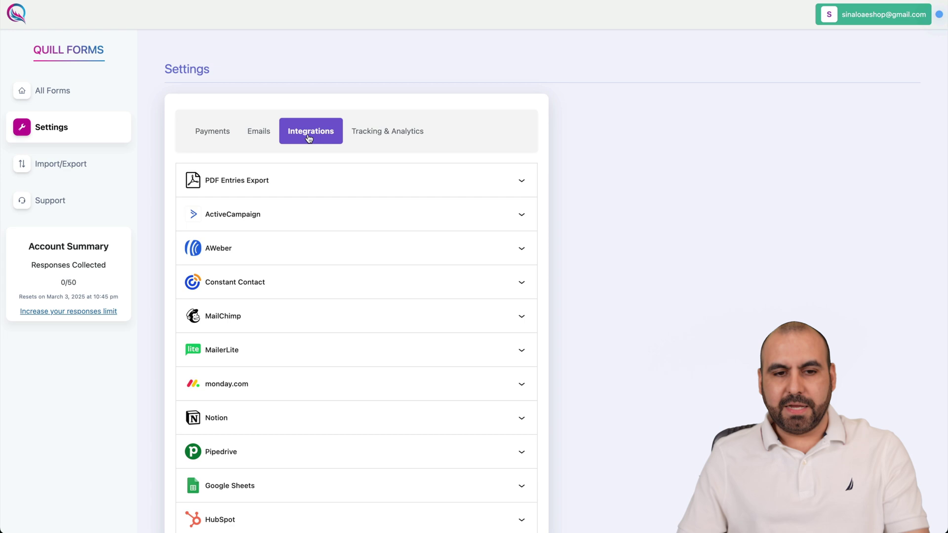
scroll(319, 271, down, 1)
scroll(319, 277, up, 1)
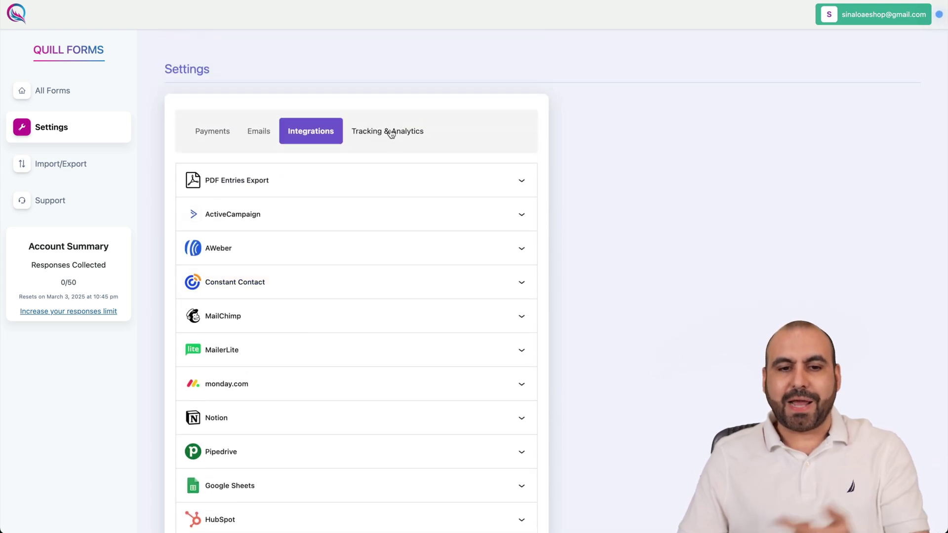
click(393, 132)
click(87, 99)
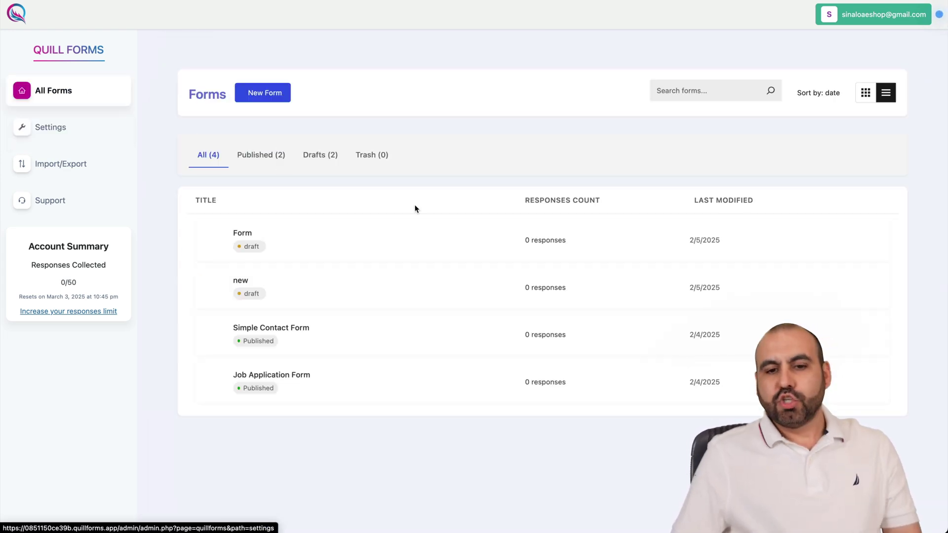